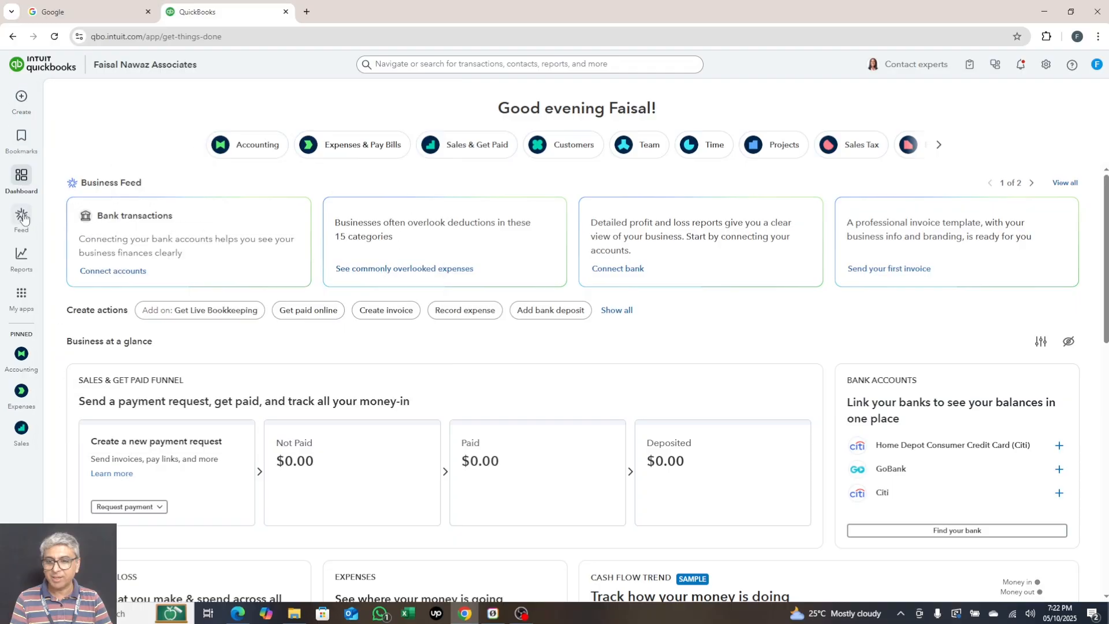
- Open the Customers hub overview and scroll down to the customer Shortcuts card
{"action": "mouse_move", "coordinate": [24, 311]}
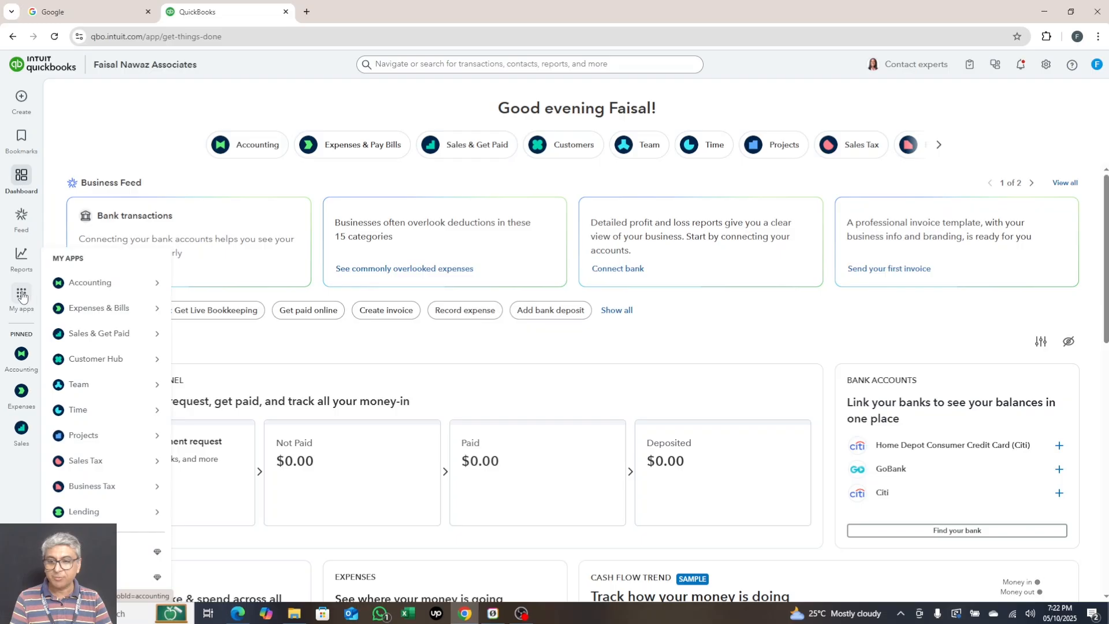
{"action": "mouse_move", "coordinate": [96, 363]}
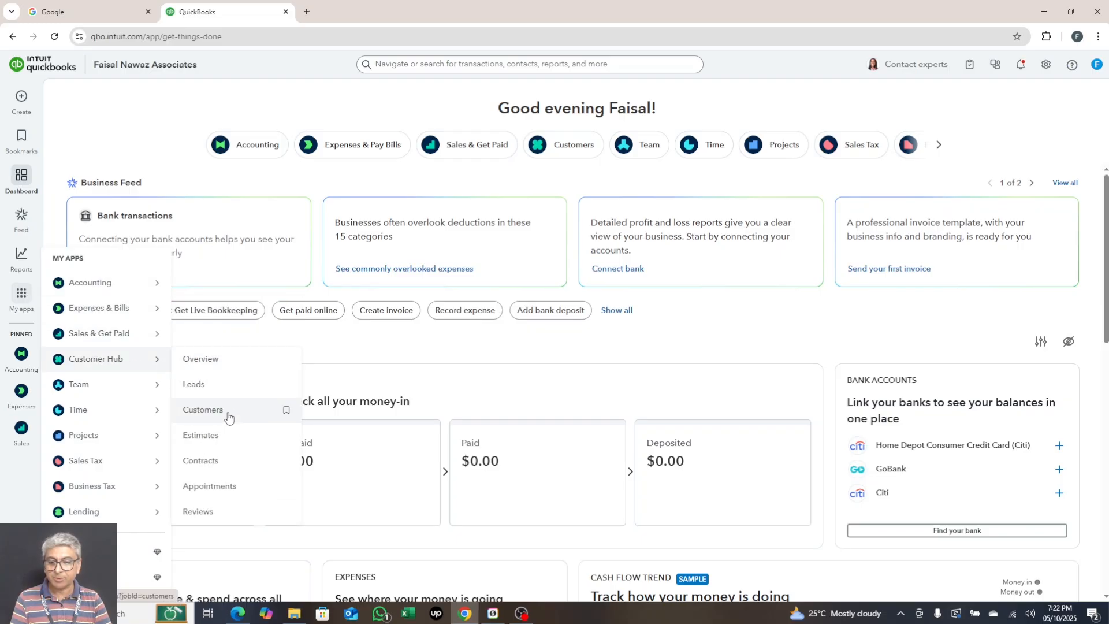
{"action": "left_click", "coordinate": [565, 152]}
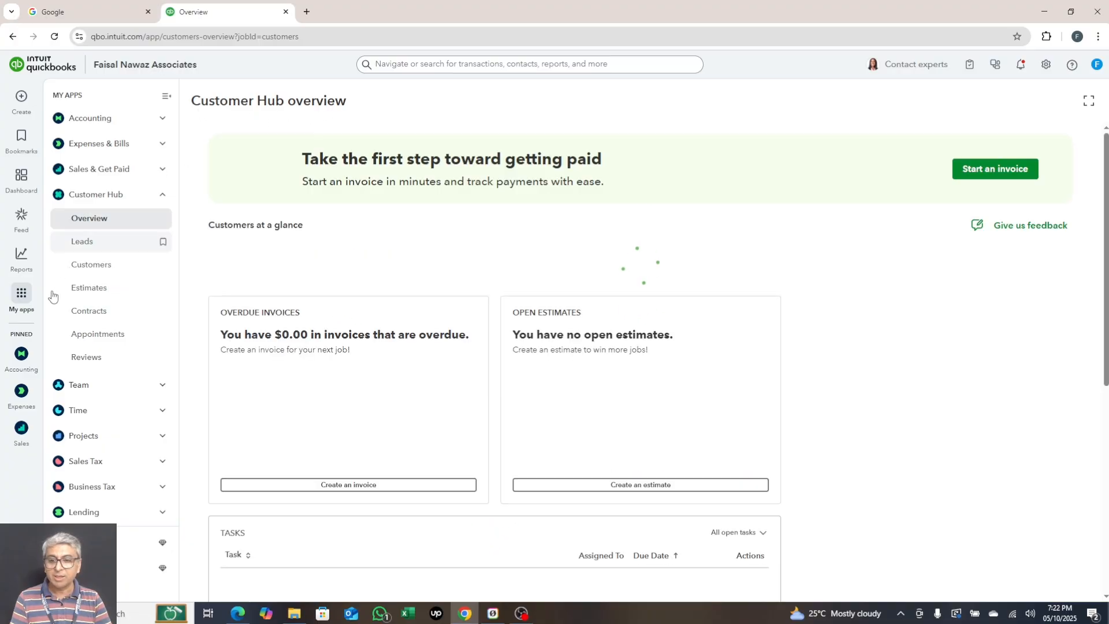
{"action": "mouse_move", "coordinate": [131, 363]}
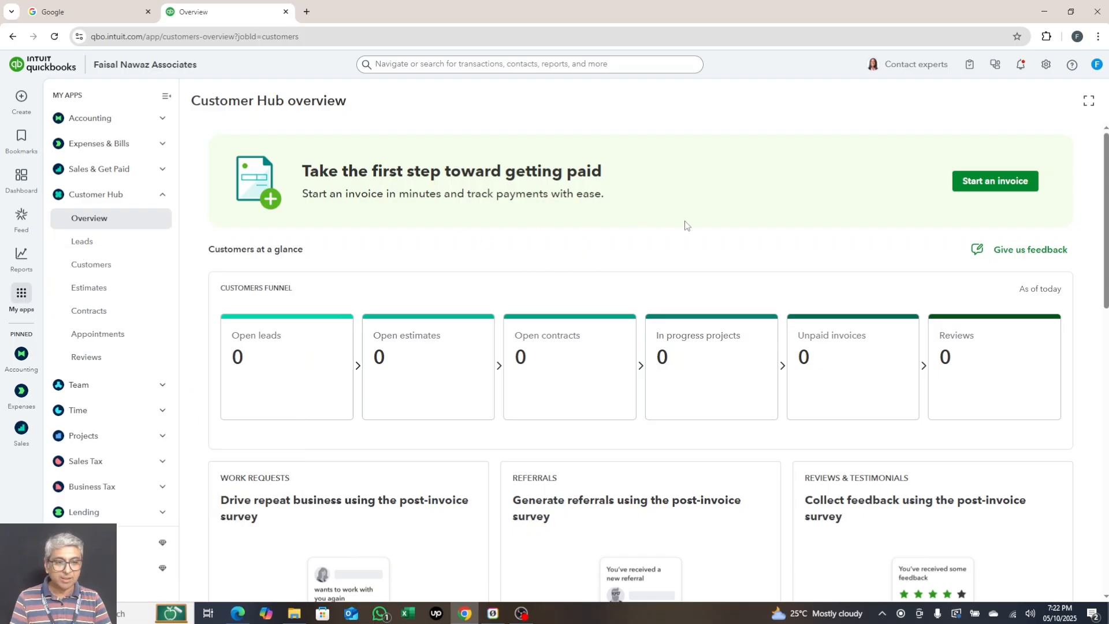
{"action": "scroll", "coordinate": [685, 226], "scroll_direction": "down", "scroll_amount": 5}
{"action": "scroll", "coordinate": [685, 228], "scroll_direction": "up", "scroll_amount": 5}
{"action": "scroll", "coordinate": [403, 315], "scroll_direction": "down", "scroll_amount": 7}
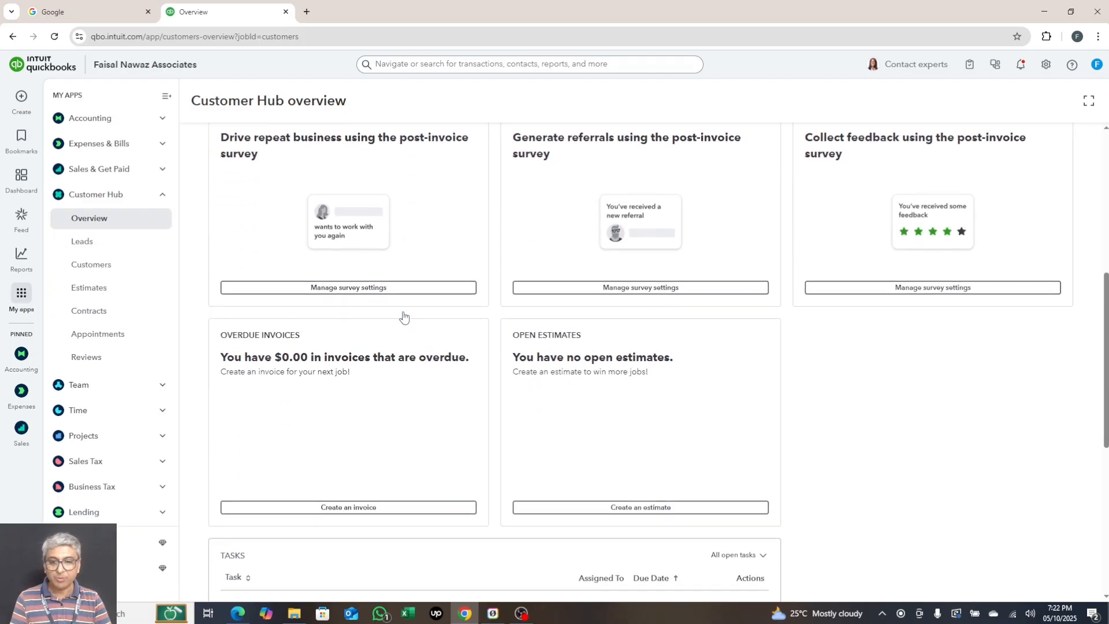
{"action": "scroll", "coordinate": [404, 315], "scroll_direction": "down", "scroll_amount": 7}
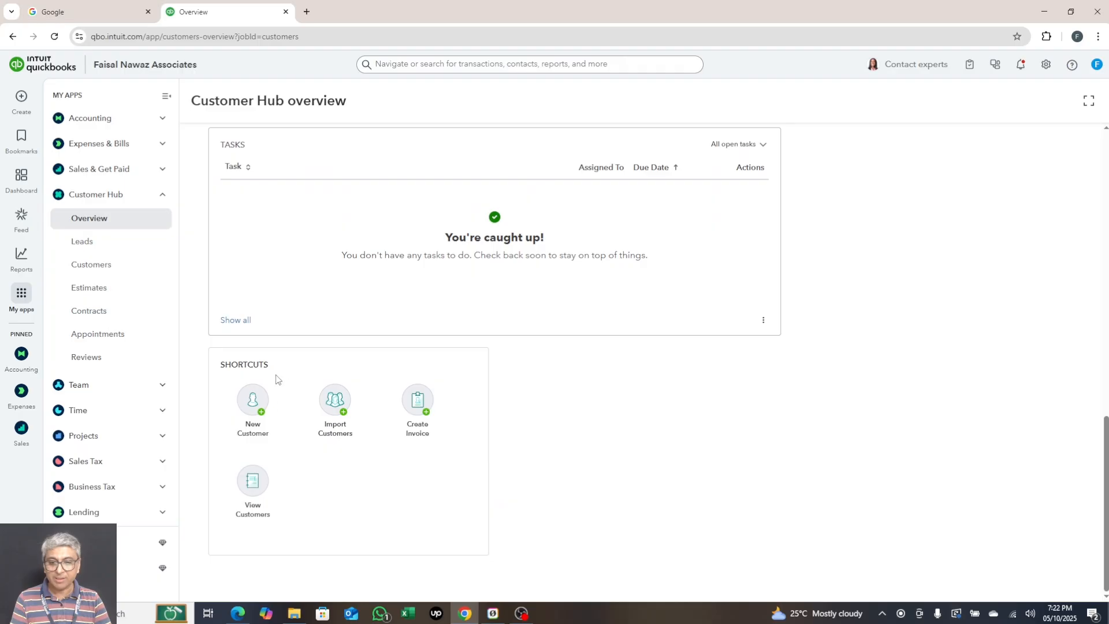
- Start a new customer and enter the title Mr. and the contact's first name
{"action": "left_click", "coordinate": [251, 406]}
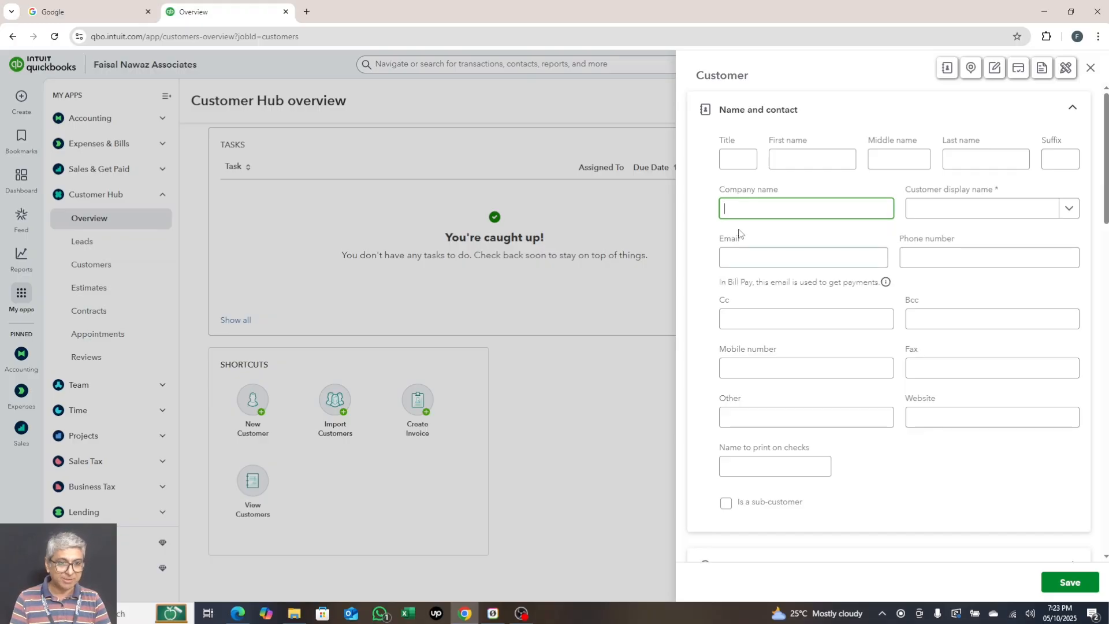
{"action": "left_click", "coordinate": [732, 156]}
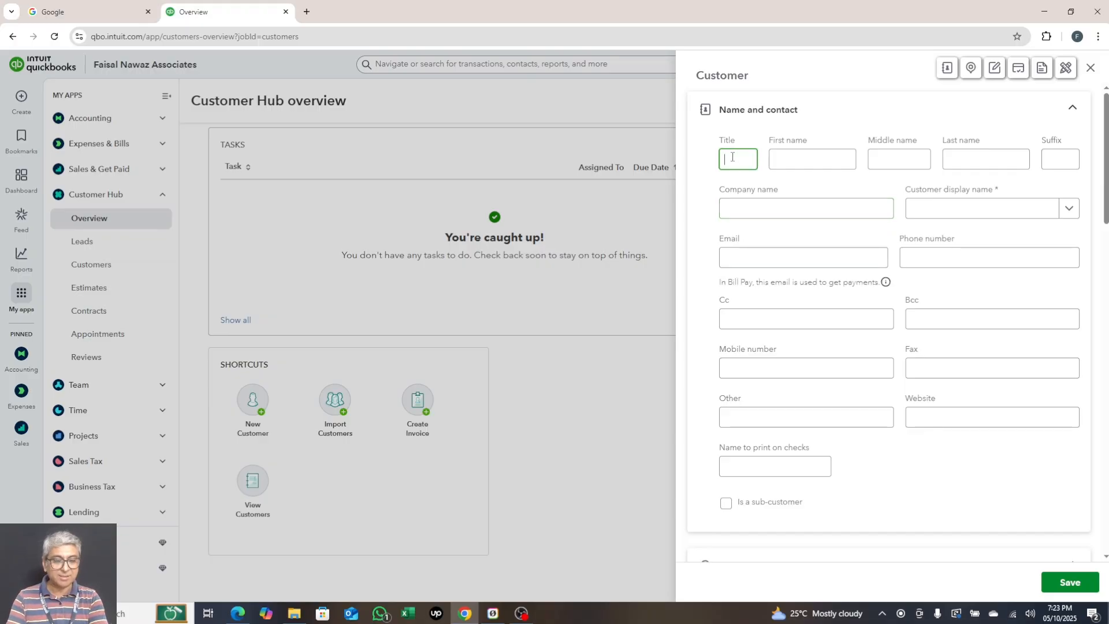
{"action": "type", "text": "MR"}
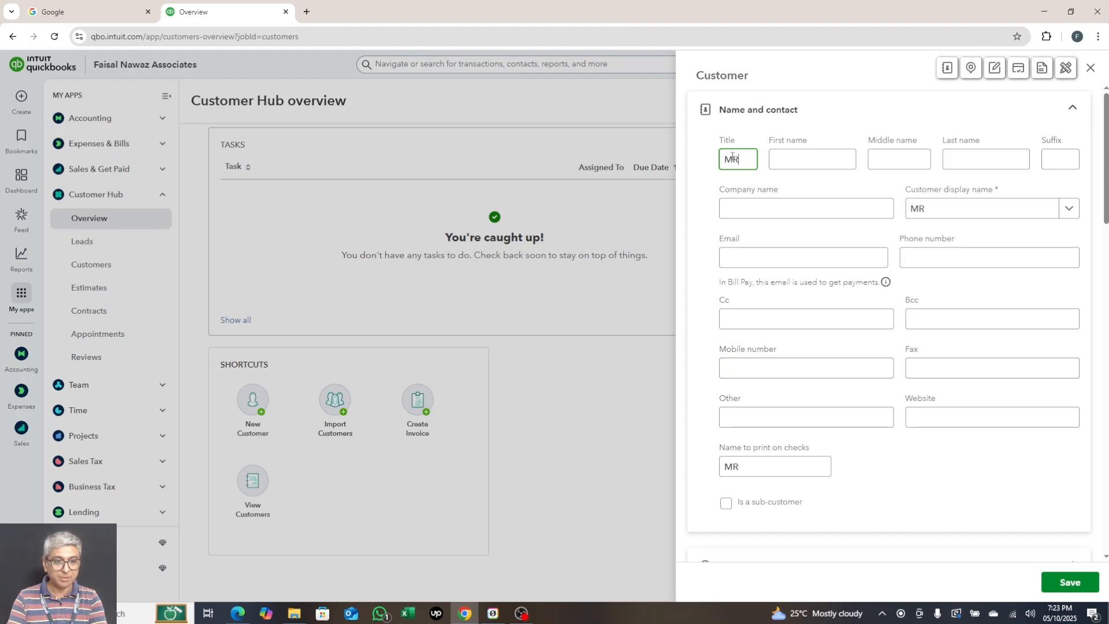
{"action": "key", "text": "BackSpace"}
{"action": "type", "text": "r."}
{"action": "key", "text": "Tab"}
{"action": "type", "text": "Jhon"}
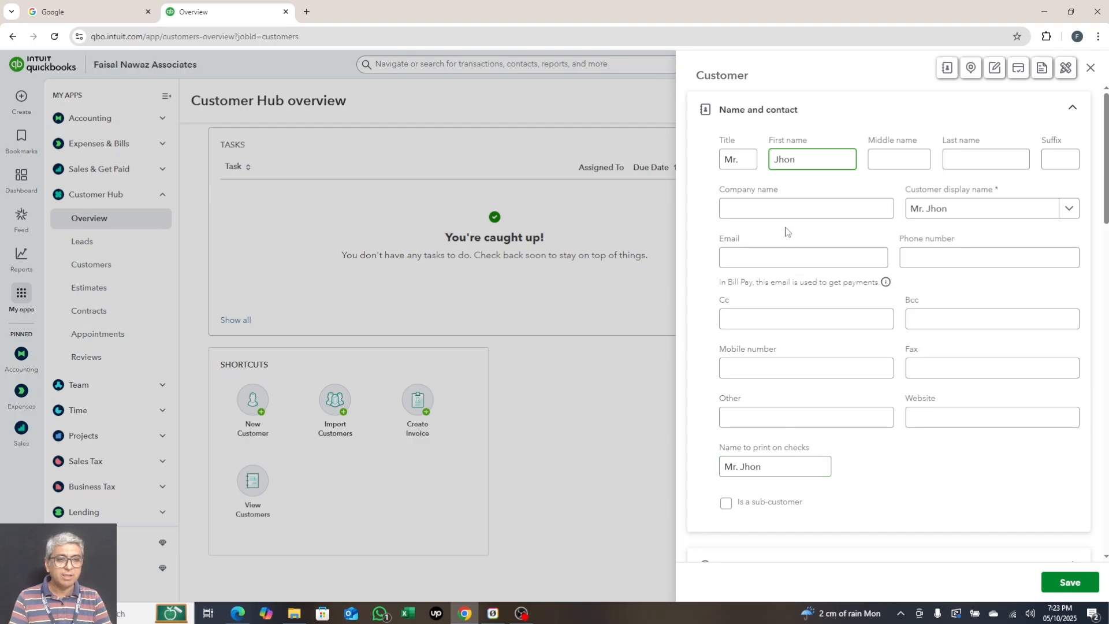
- Clear the first name and the title again, leaving both fields empty
{"action": "left_click_drag", "start_coordinate": [801, 160], "coordinate": [754, 160]}
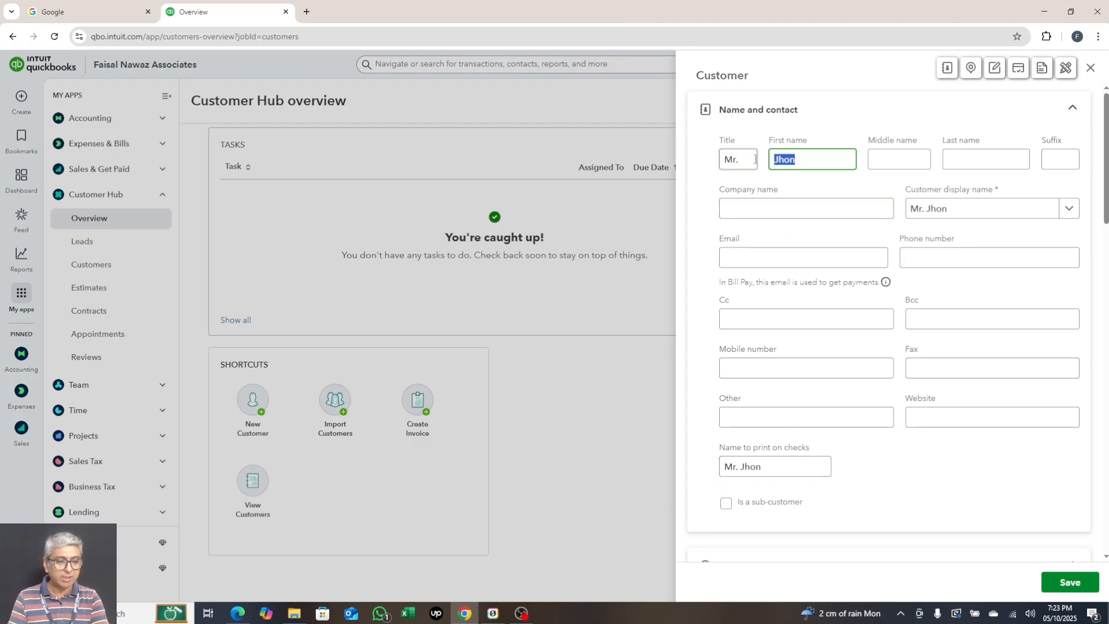
{"action": "key", "text": "BackSpace"}
{"action": "key", "text": "shift+Tab"}
{"action": "key", "text": "BackSpace"}
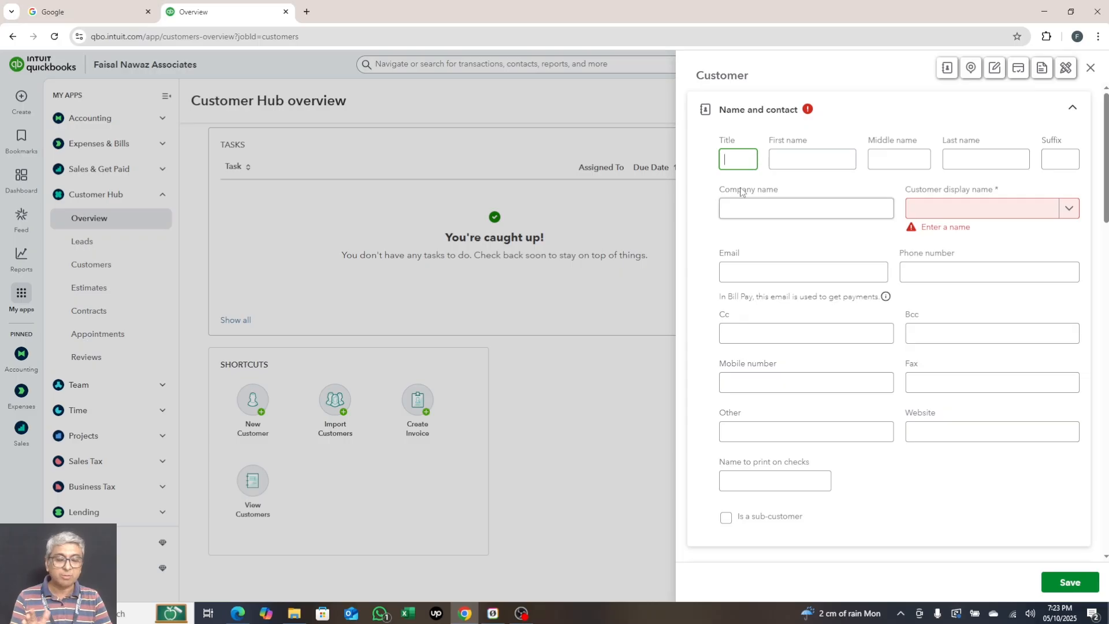
- Enter 'Onyx Games LLC' as the company name, correcting the typo
{"action": "left_click", "coordinate": [737, 209]}
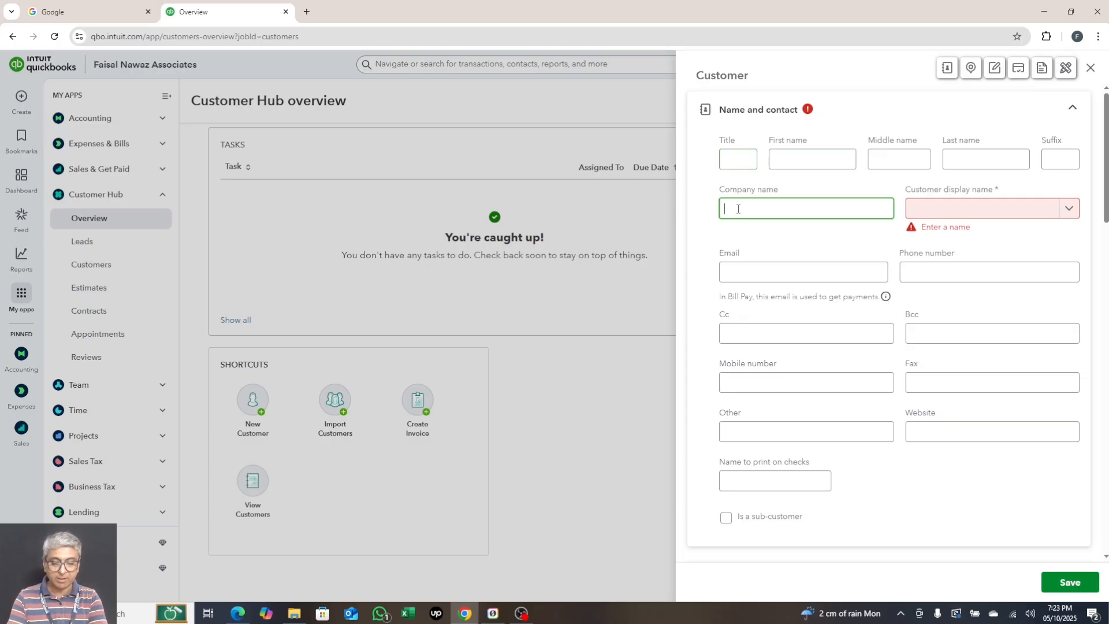
{"action": "type", "text": "Onyx"}
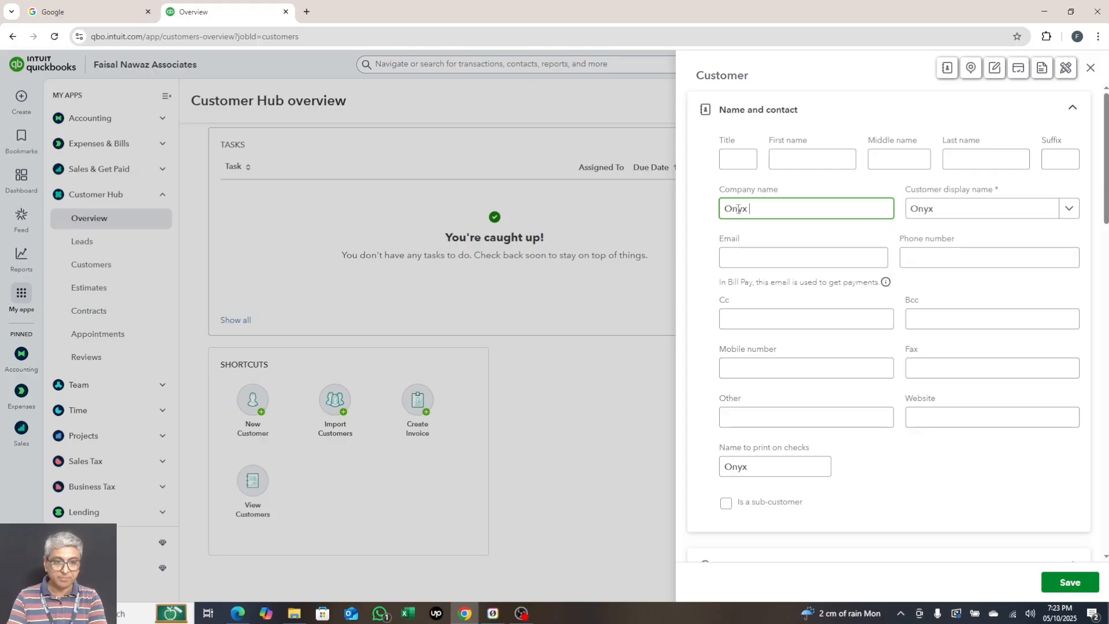
{"action": "type", "text": " Gamed"}
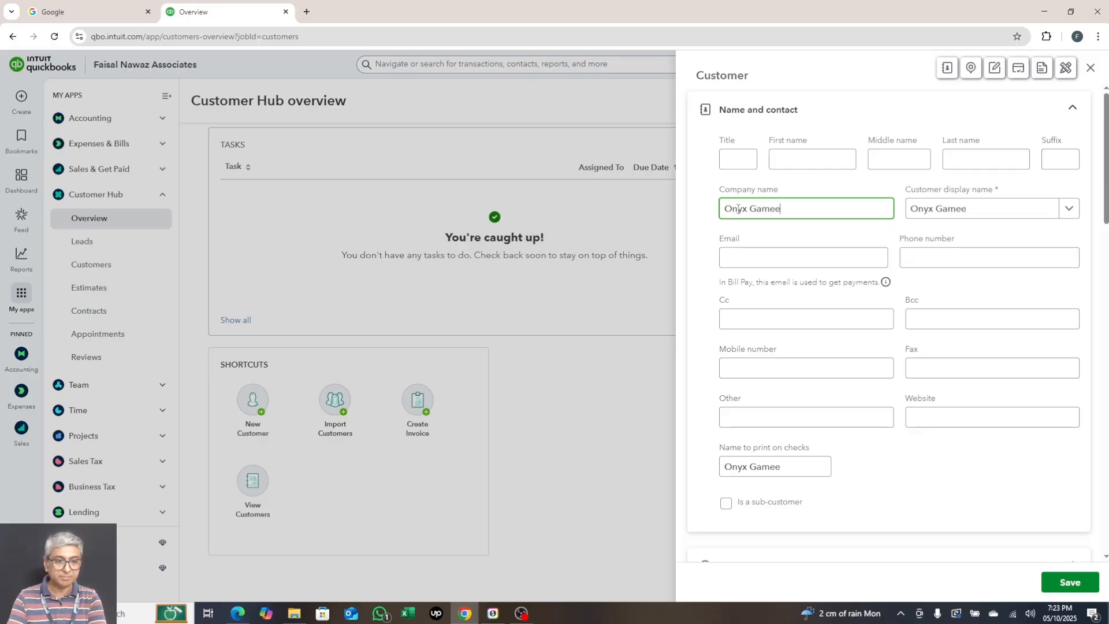
{"action": "key", "text": "BackSpace"}
{"action": "type", "text": "s LLC"}
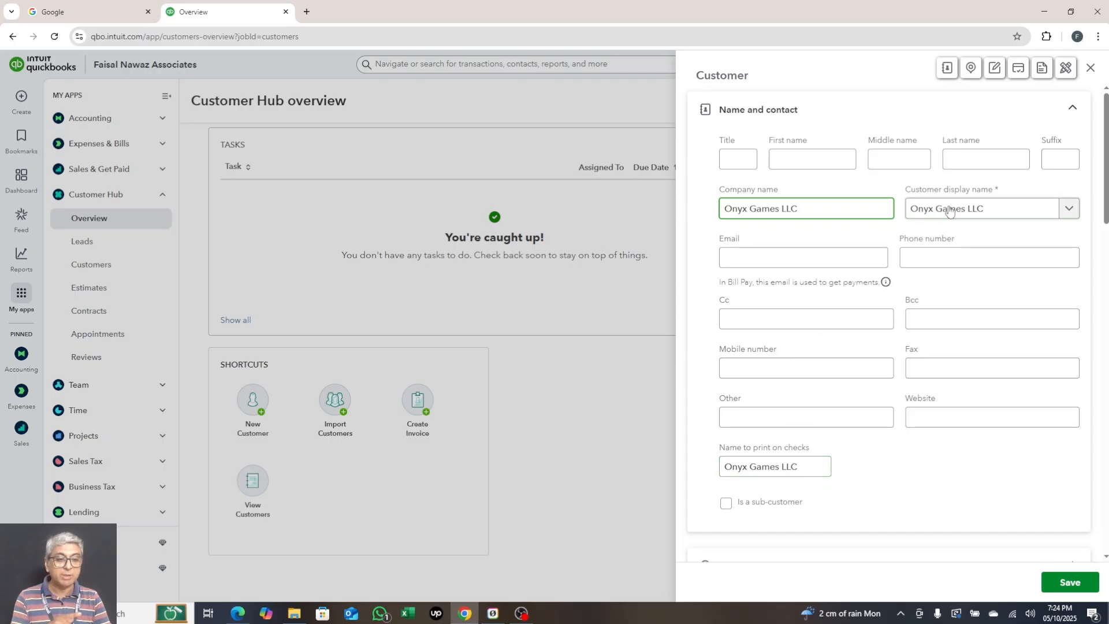
- Enter the contact's first name, removing the temporary 'Mr' title afterwards
{"action": "left_click", "coordinate": [745, 164]}
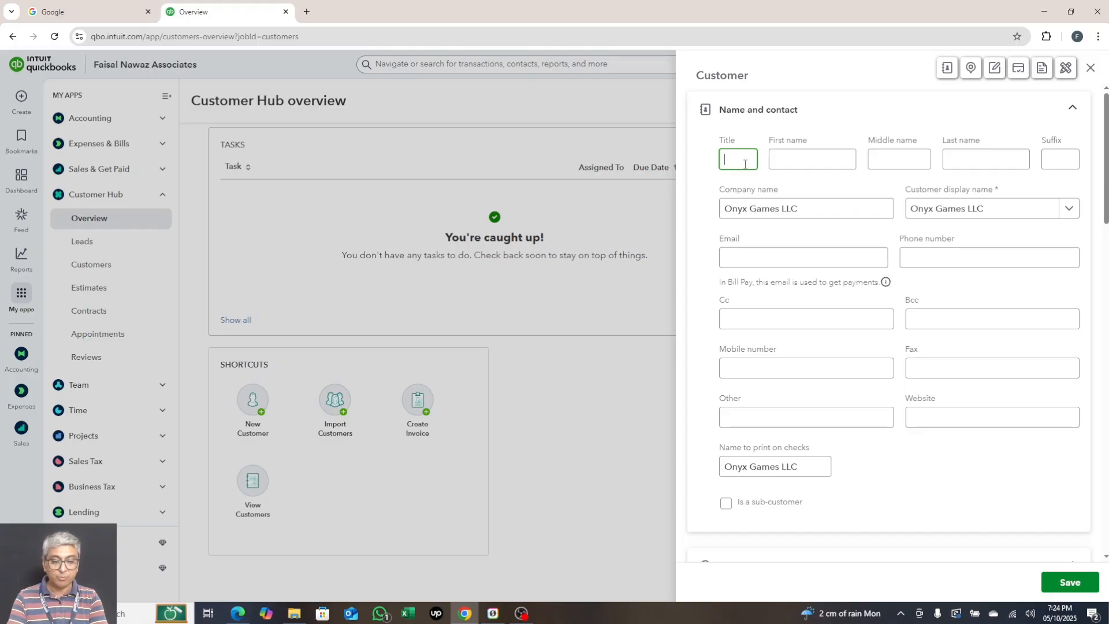
{"action": "type", "text": "Mr."}
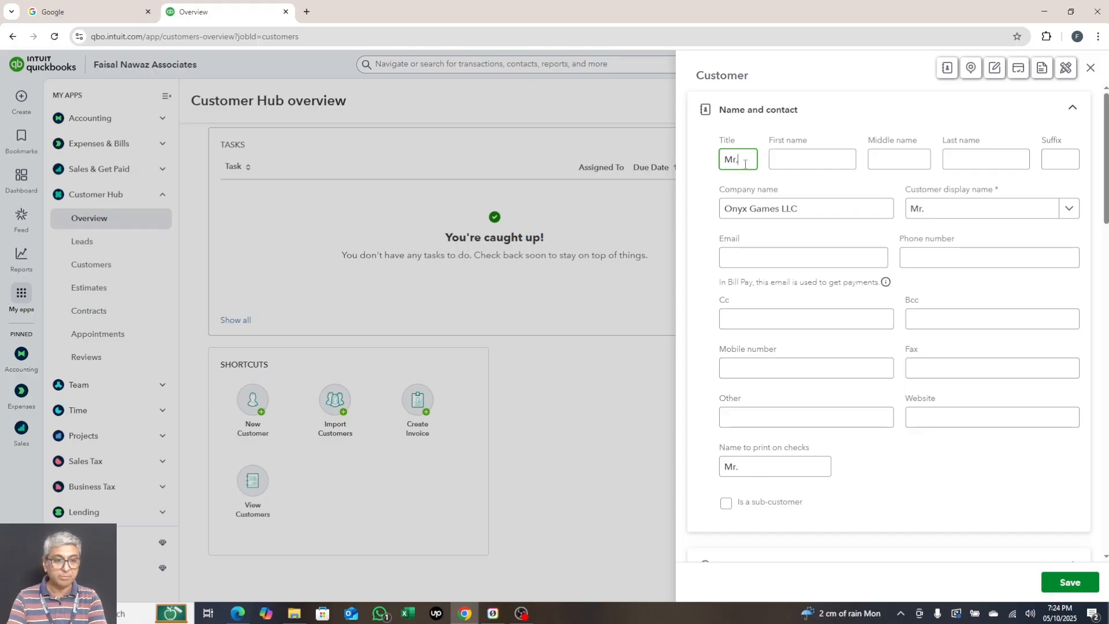
{"action": "key", "text": "Tab"}
{"action": "type", "text": "Jhon"}
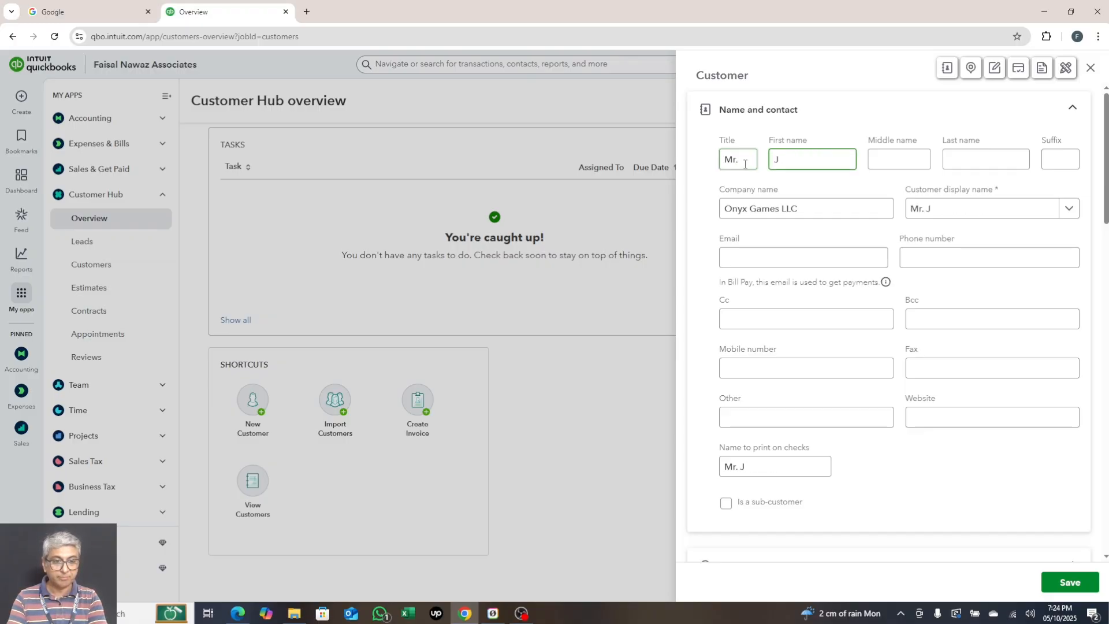
{"action": "left_click", "coordinate": [741, 162]}
{"action": "key", "text": "BackSpace"}
{"action": "key", "text": "BackSpace"}
{"action": "key", "text": "BackSpace"}
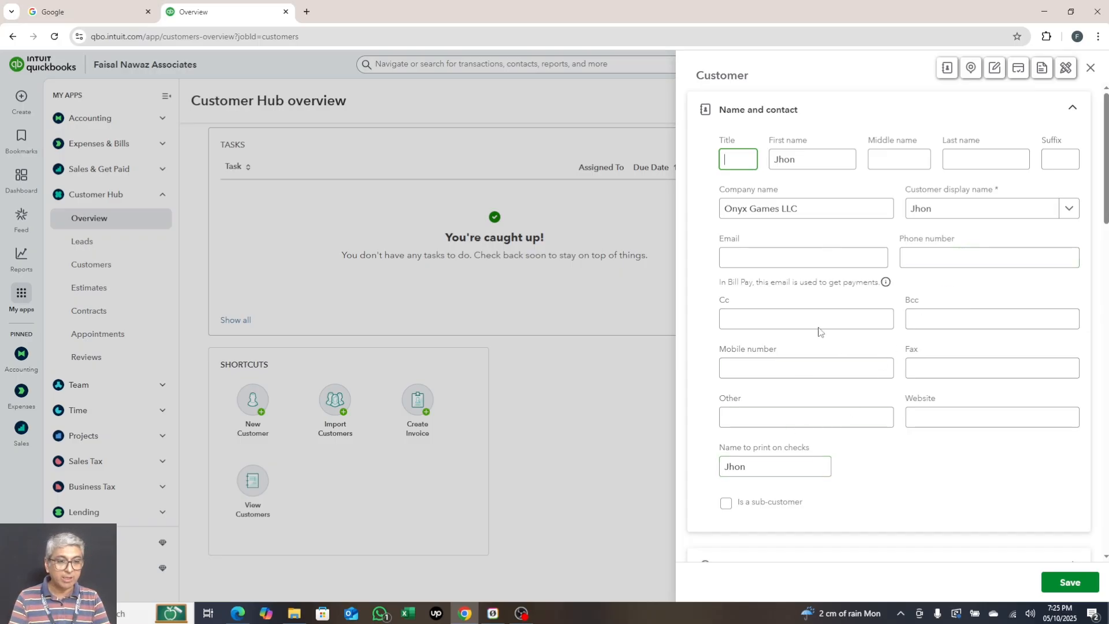
- Enter the contact's e-mail address with the corrected domain, then the mobile number
{"action": "left_click", "coordinate": [751, 258]}
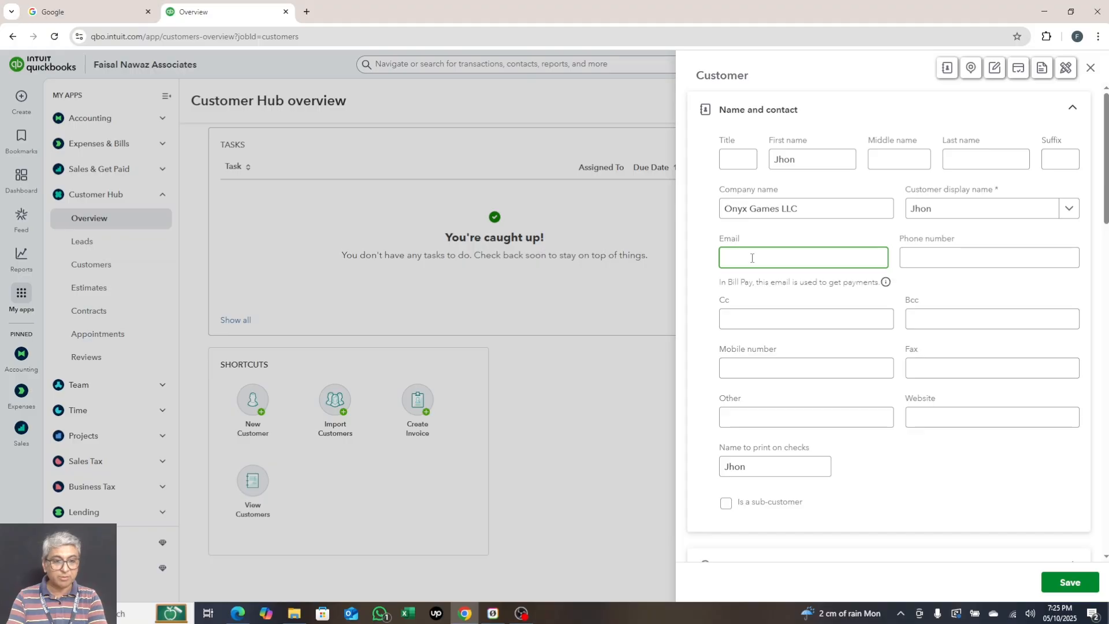
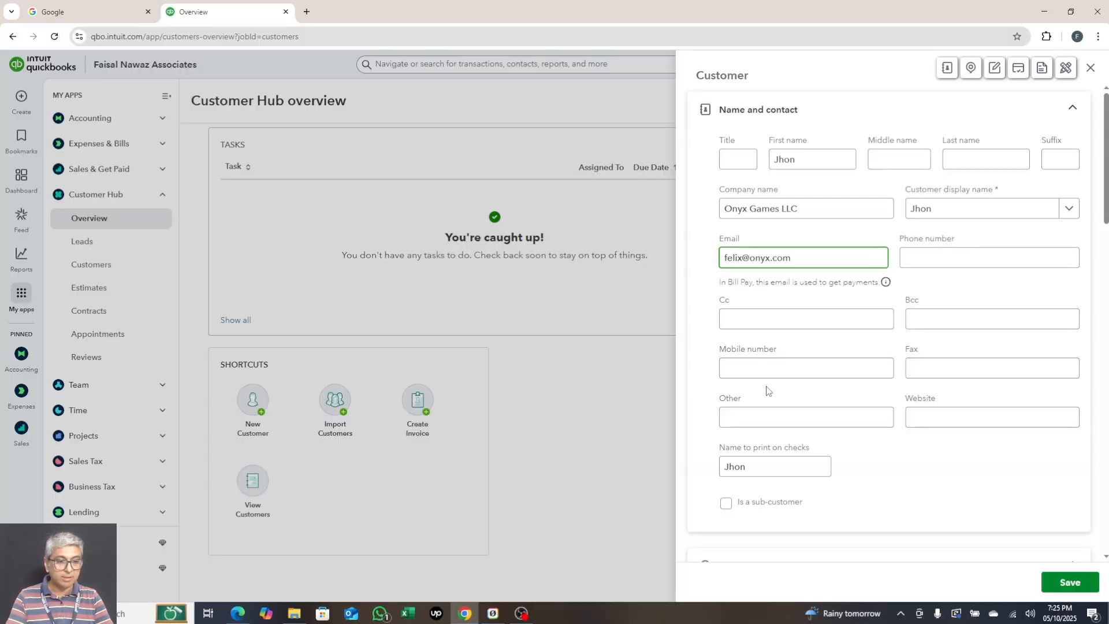
{"action": "left_click", "coordinate": [752, 373]}
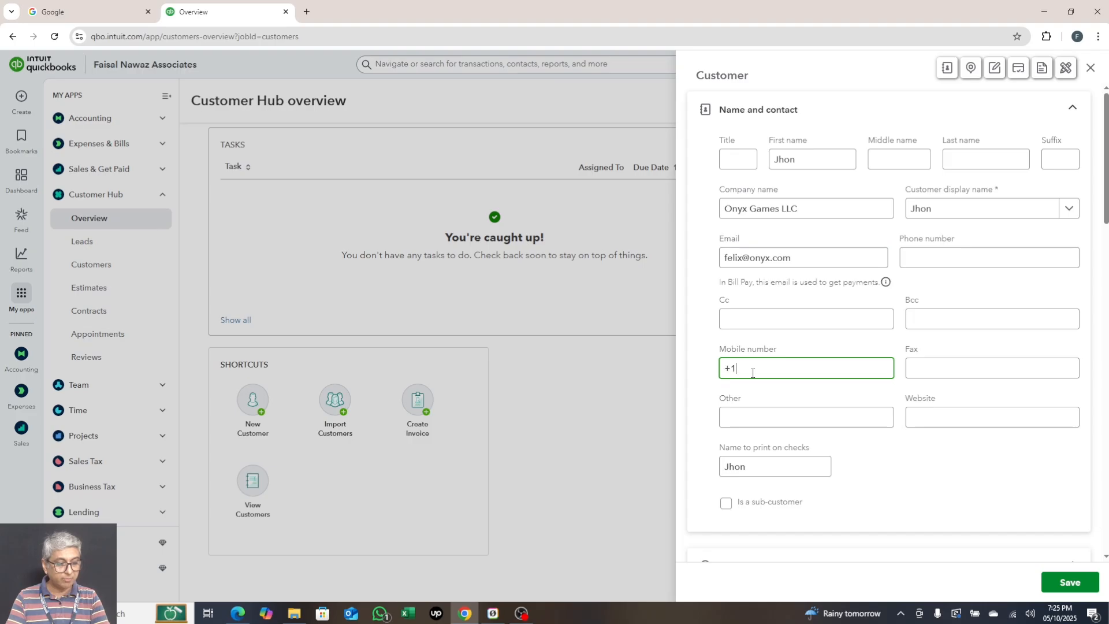
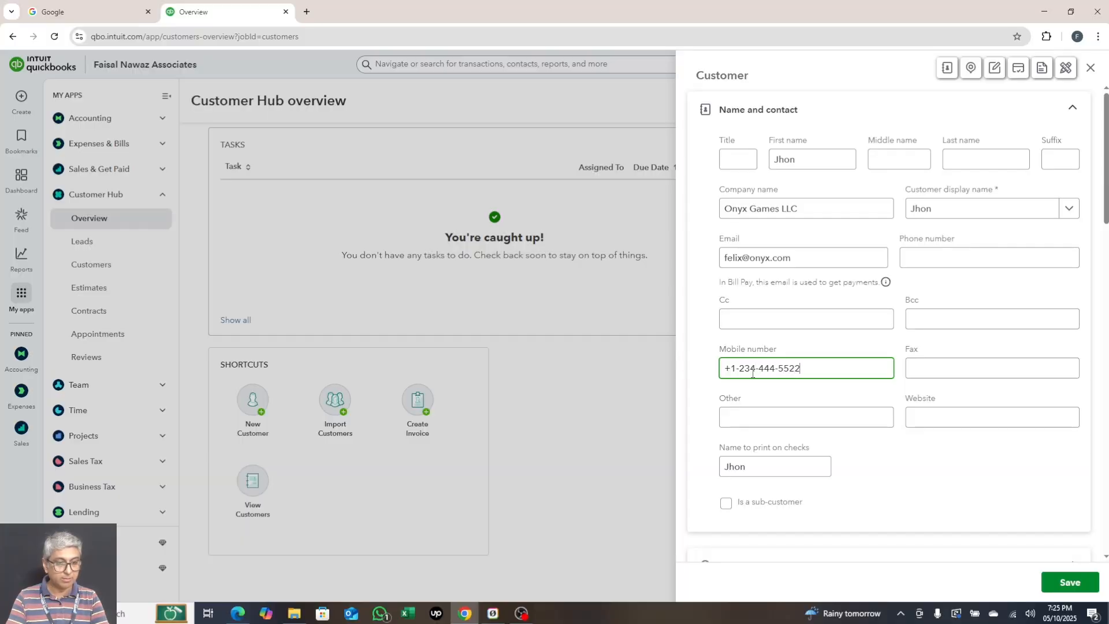
- Fill in both billing street address lines
{"action": "scroll", "coordinate": [890, 370], "scroll_direction": "down", "scroll_amount": 2}
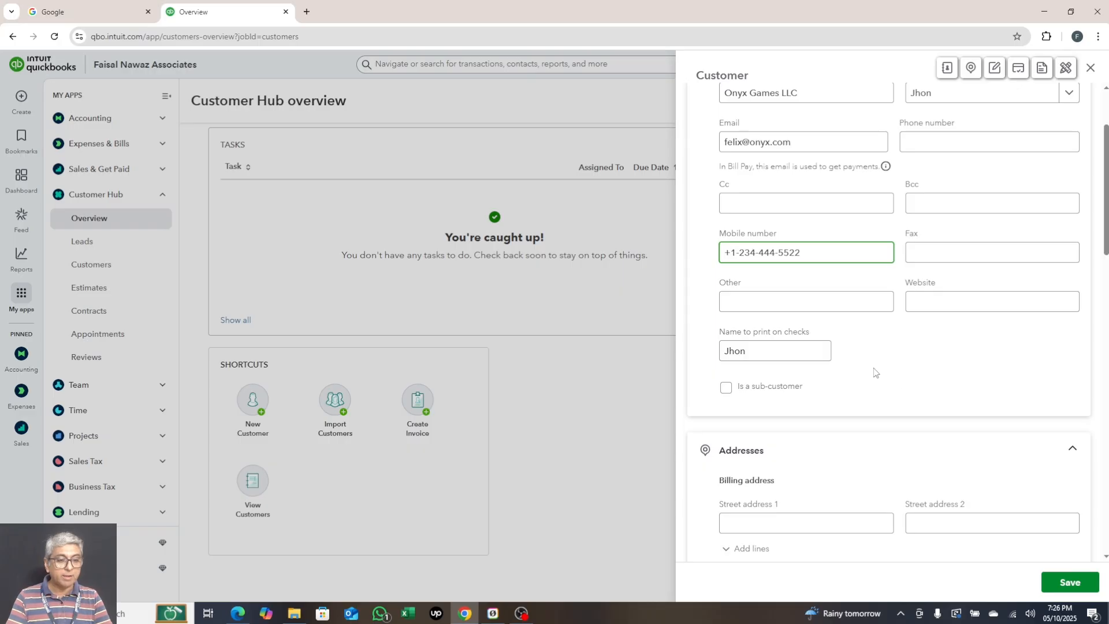
{"action": "scroll", "coordinate": [875, 370], "scroll_direction": "down", "scroll_amount": 1}
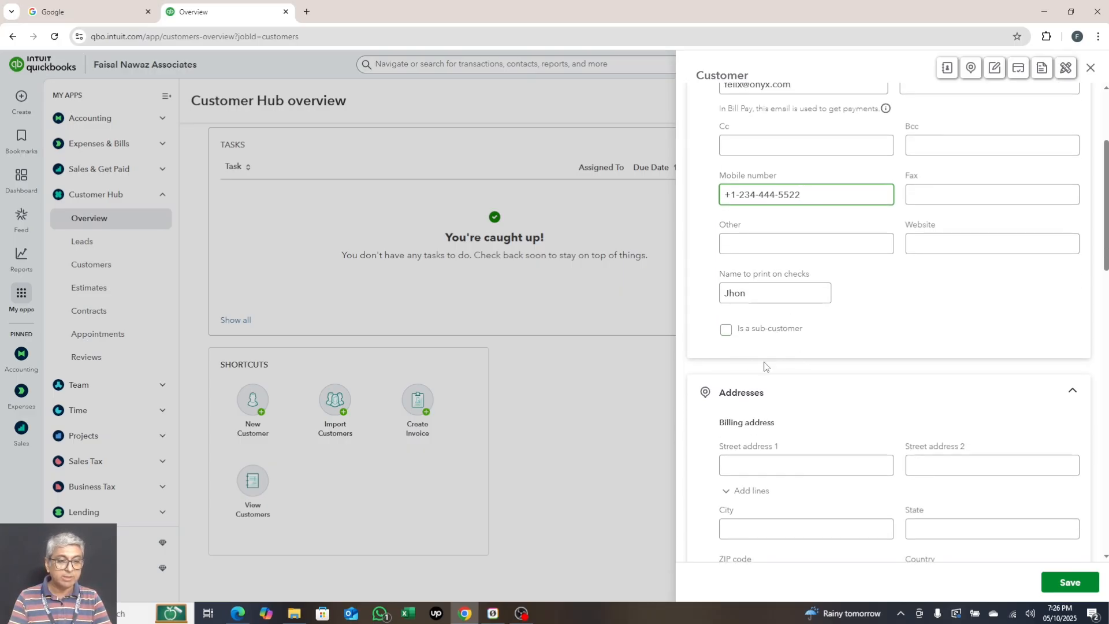
{"action": "scroll", "coordinate": [818, 356], "scroll_direction": "down", "scroll_amount": 1}
{"action": "scroll", "coordinate": [819, 356], "scroll_direction": "down", "scroll_amount": 2}
{"action": "left_click", "coordinate": [781, 350]}
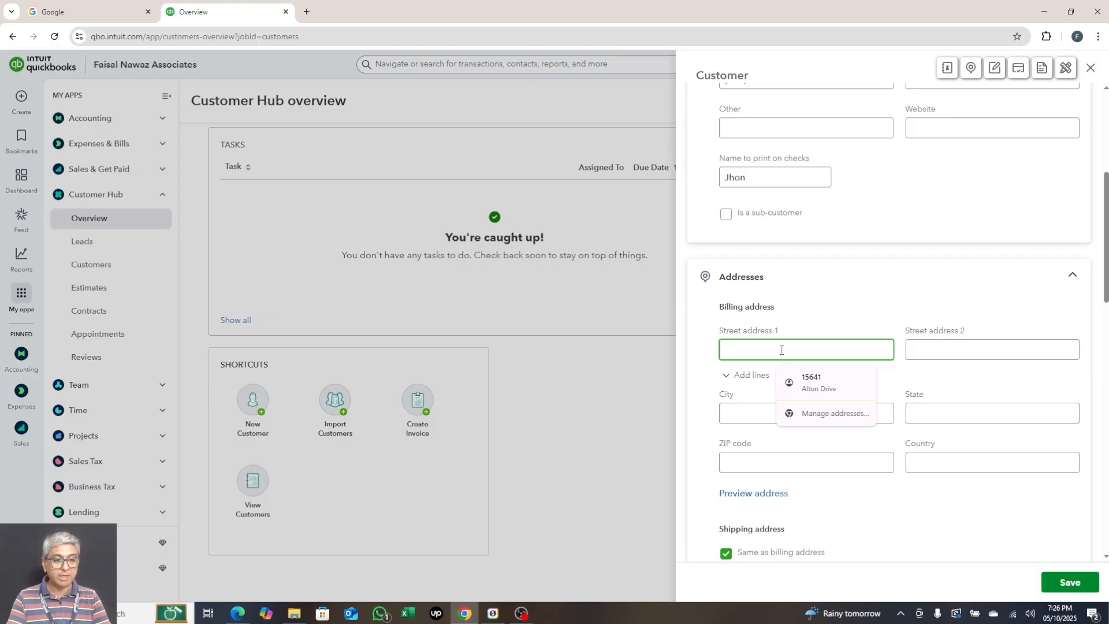
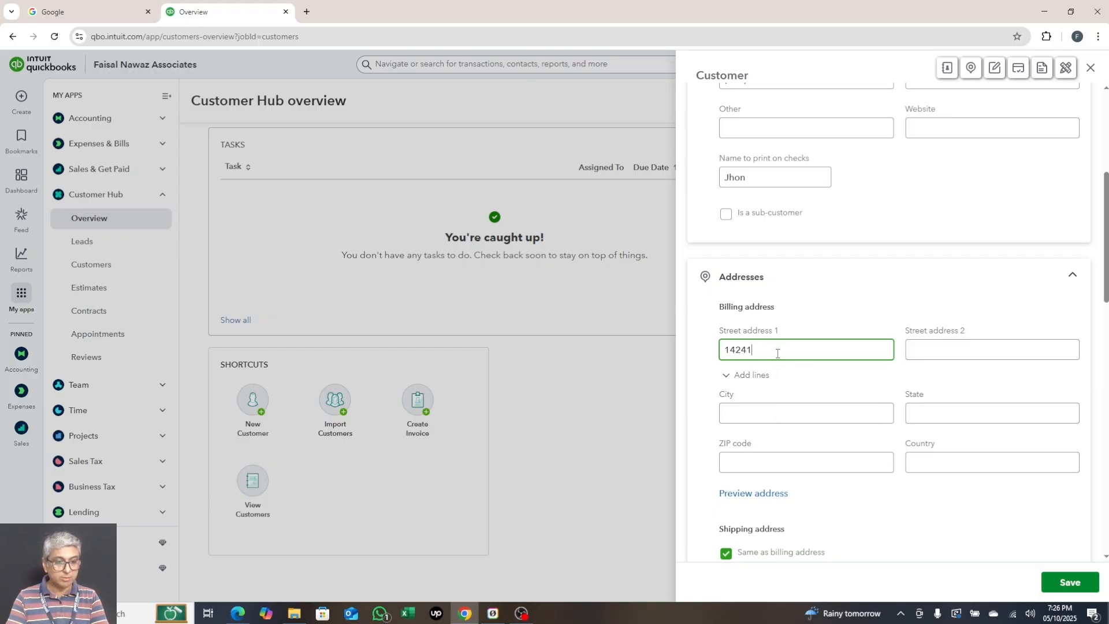
{"action": "key", "text": "Tab"}
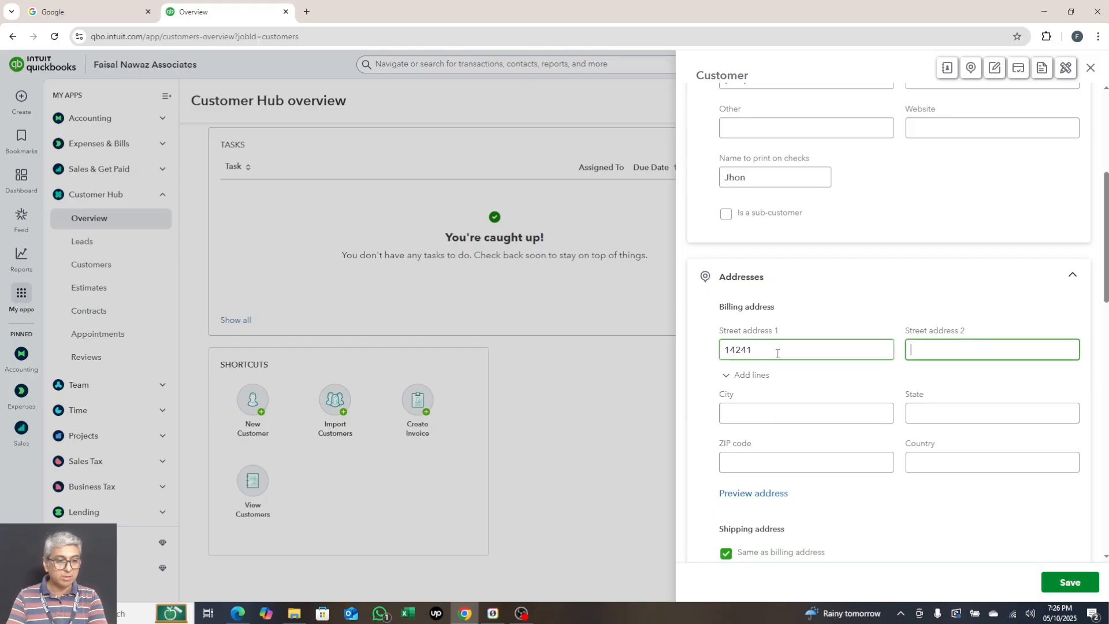
{"action": "key", "text": "Tab"}
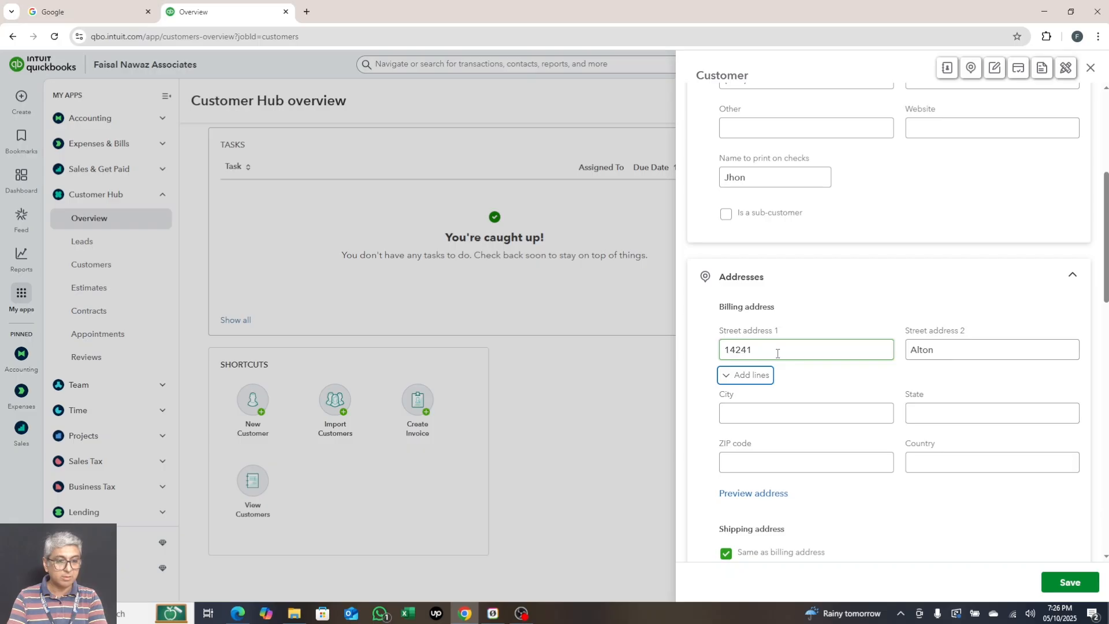
{"action": "left_click", "coordinate": [952, 352]}
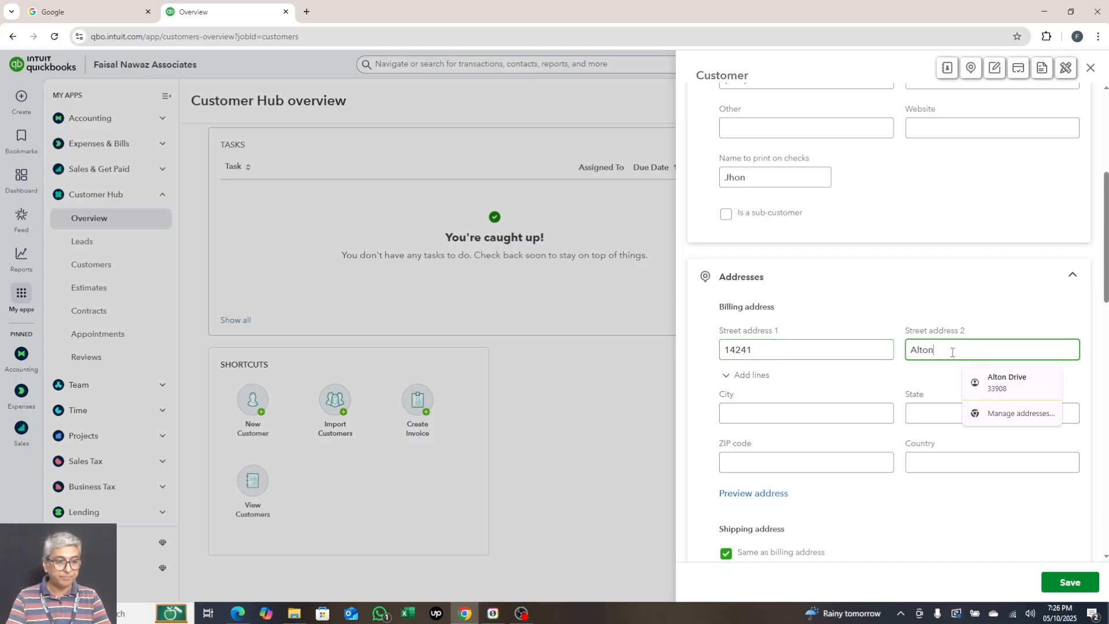
{"action": "type", "text": "Drive"}
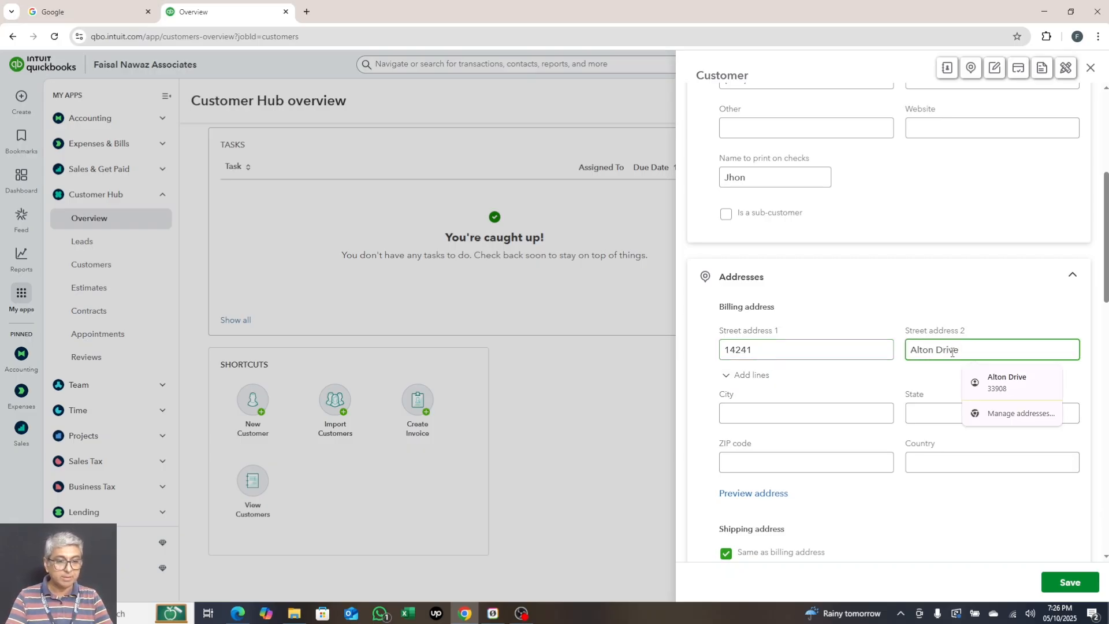
- Fill in the billing city, state, ZIP code and country
{"action": "left_click", "coordinate": [754, 410]}
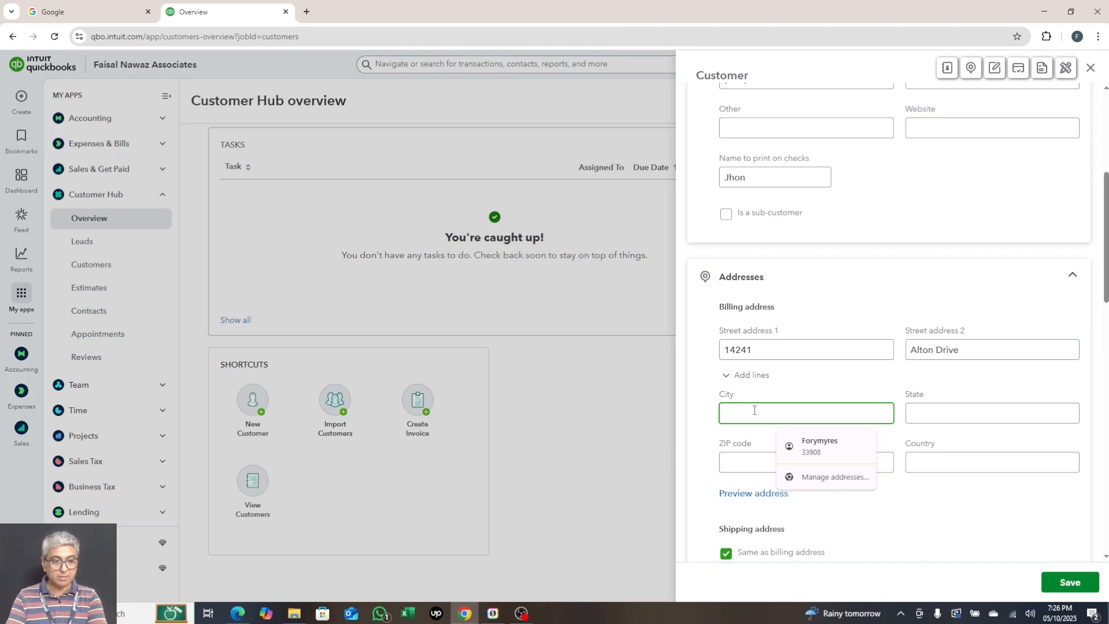
{"action": "type", "text": "Mia"}
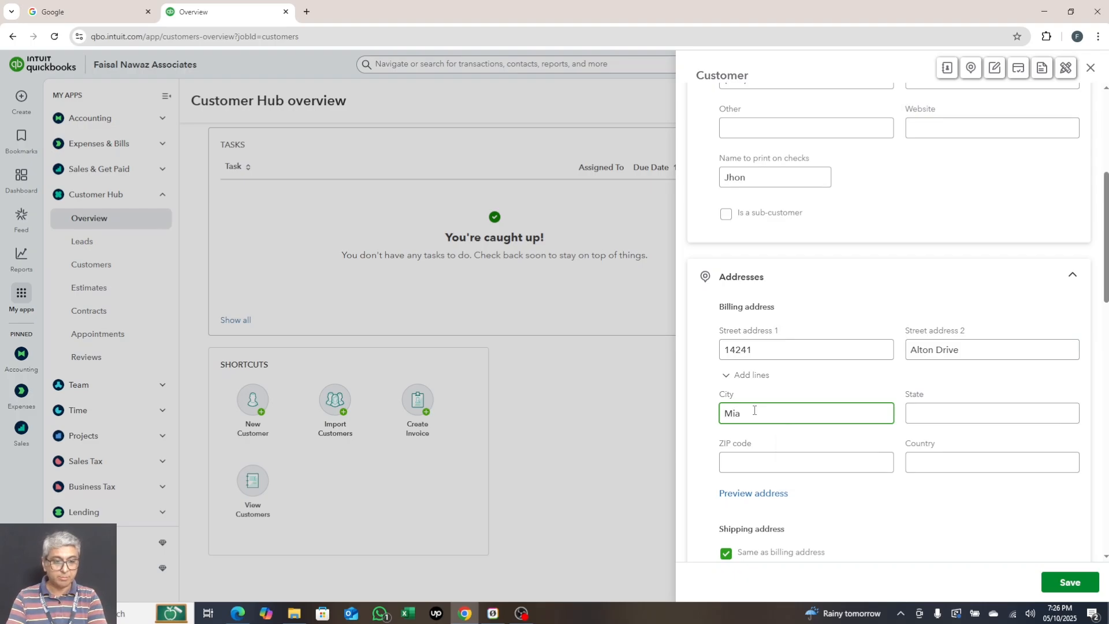
{"action": "type", "text": "mi"}
{"action": "key", "text": "Tab"}
{"action": "type", "text": "Florida"}
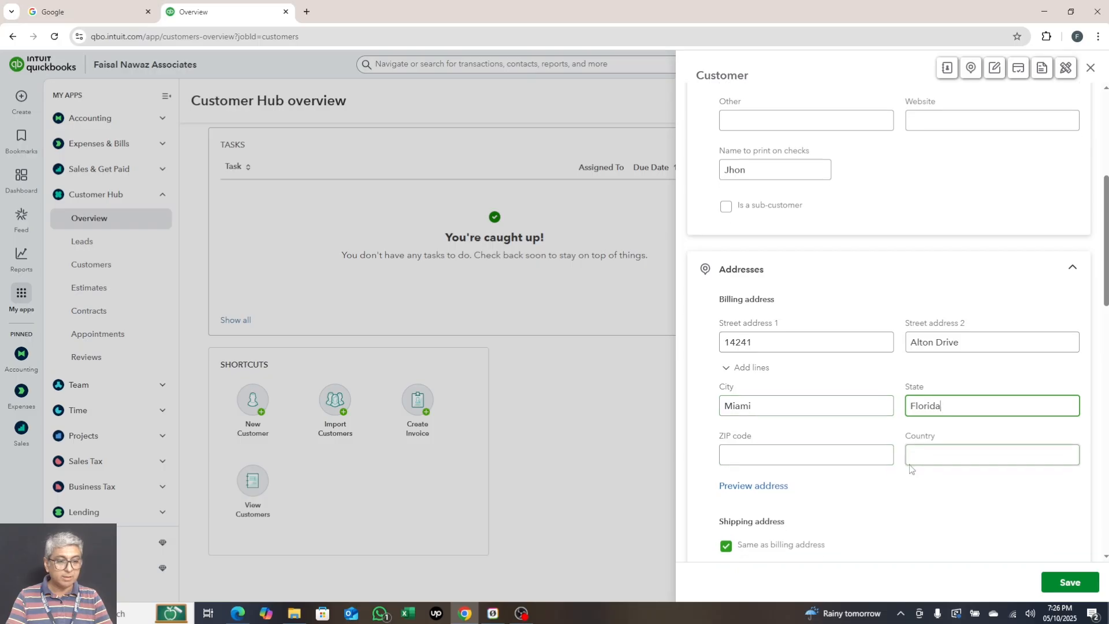
{"action": "scroll", "coordinate": [751, 456], "scroll_direction": "down", "scroll_amount": 1}
{"action": "left_click", "coordinate": [785, 408]}
{"action": "type", "text": "33552"}
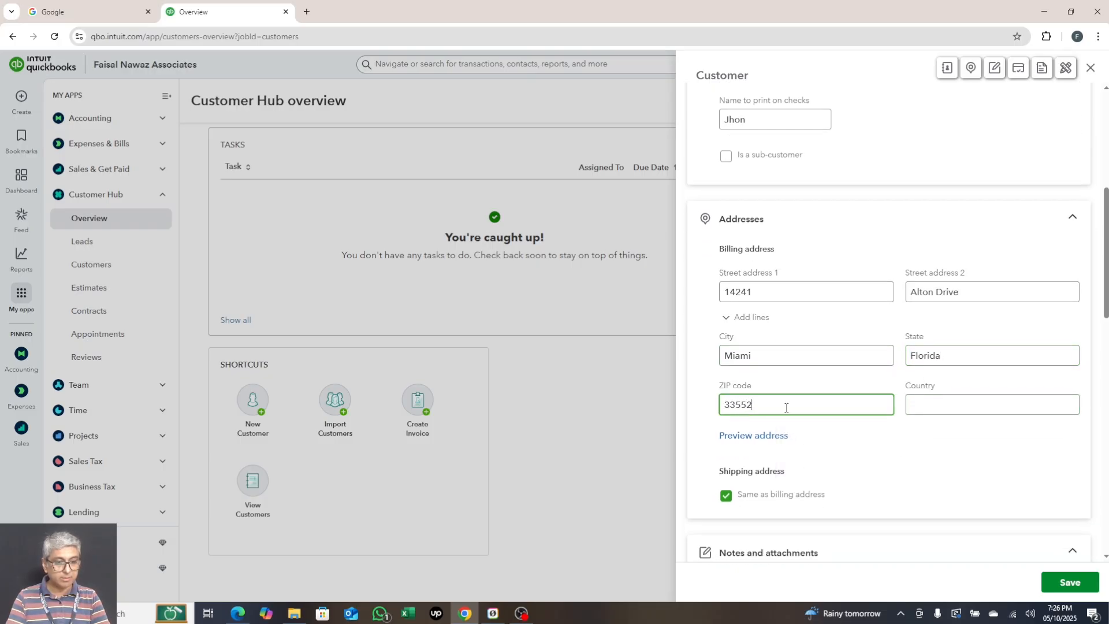
{"action": "key", "text": "Tab"}
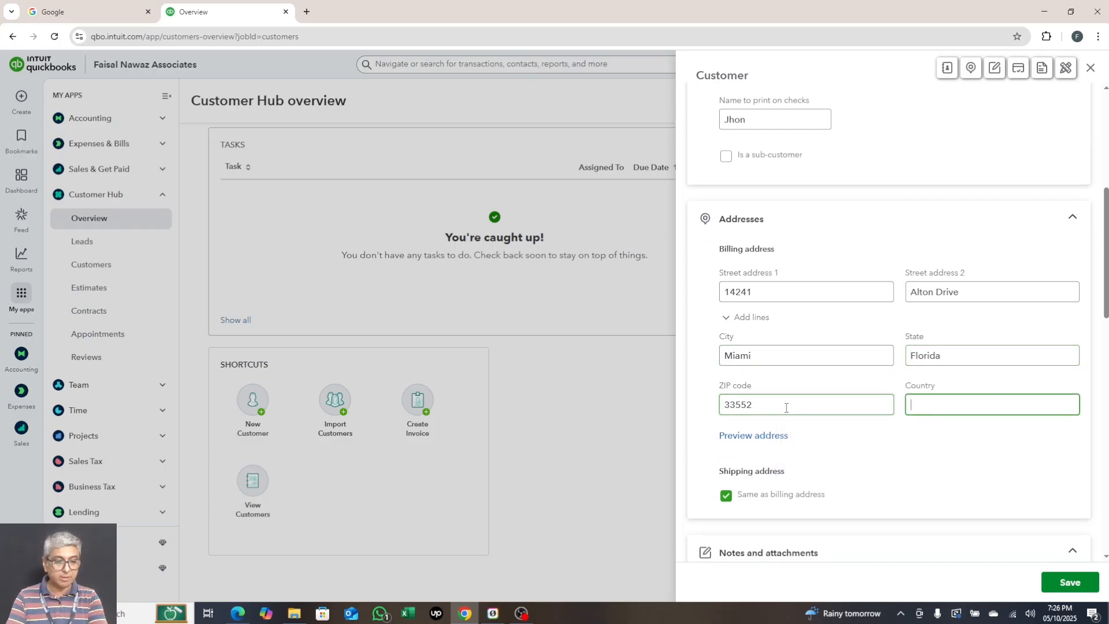
{"action": "type", "text": "USA"}
- Keep 'Same as billing address' ticked for the shipping address
{"action": "scroll", "coordinate": [785, 407], "scroll_direction": "down", "scroll_amount": 3}
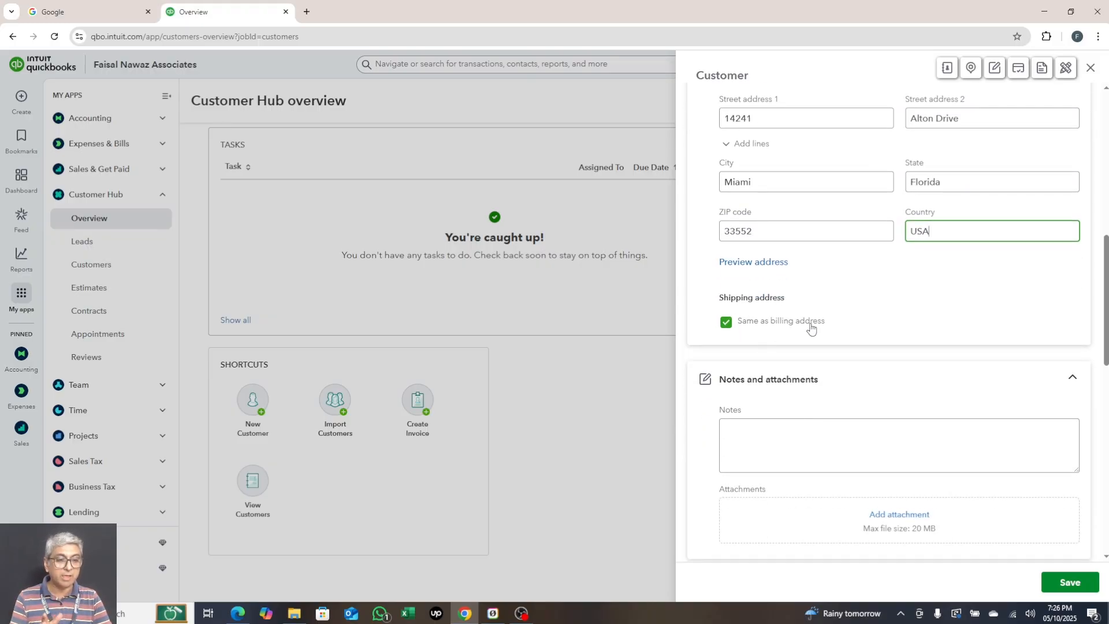
{"action": "left_click", "coordinate": [732, 328]}
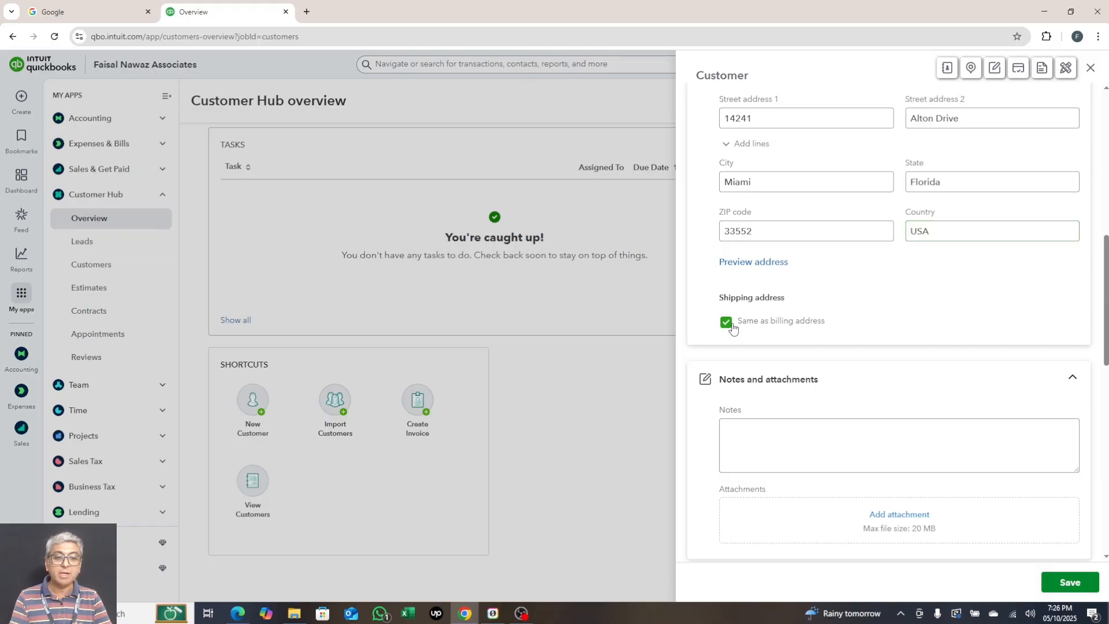
{"action": "left_click", "coordinate": [727, 323]}
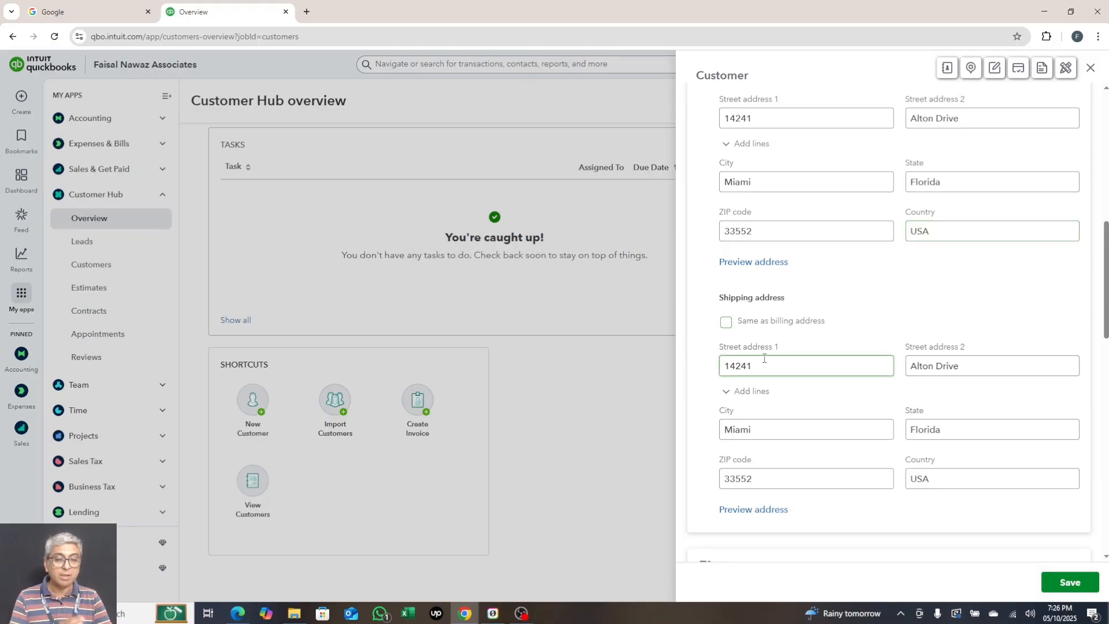
{"action": "left_click", "coordinate": [726, 322]}
- Write 'For sale of Games' in the customer's Notes box
{"action": "scroll", "coordinate": [797, 337], "scroll_direction": "down", "scroll_amount": 2}
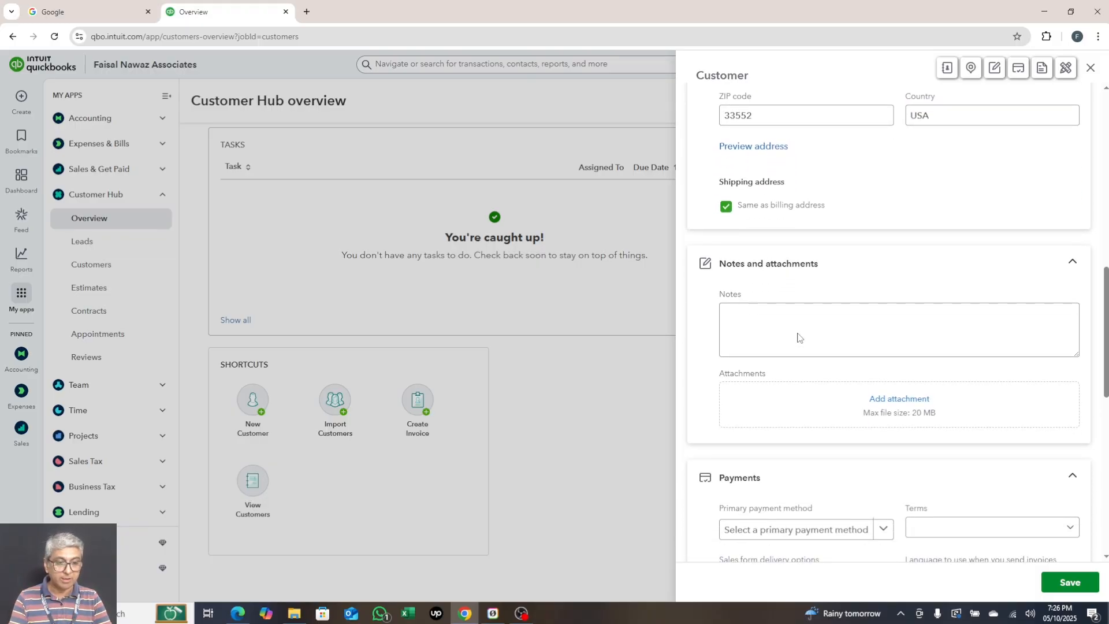
{"action": "left_click", "coordinate": [774, 323]}
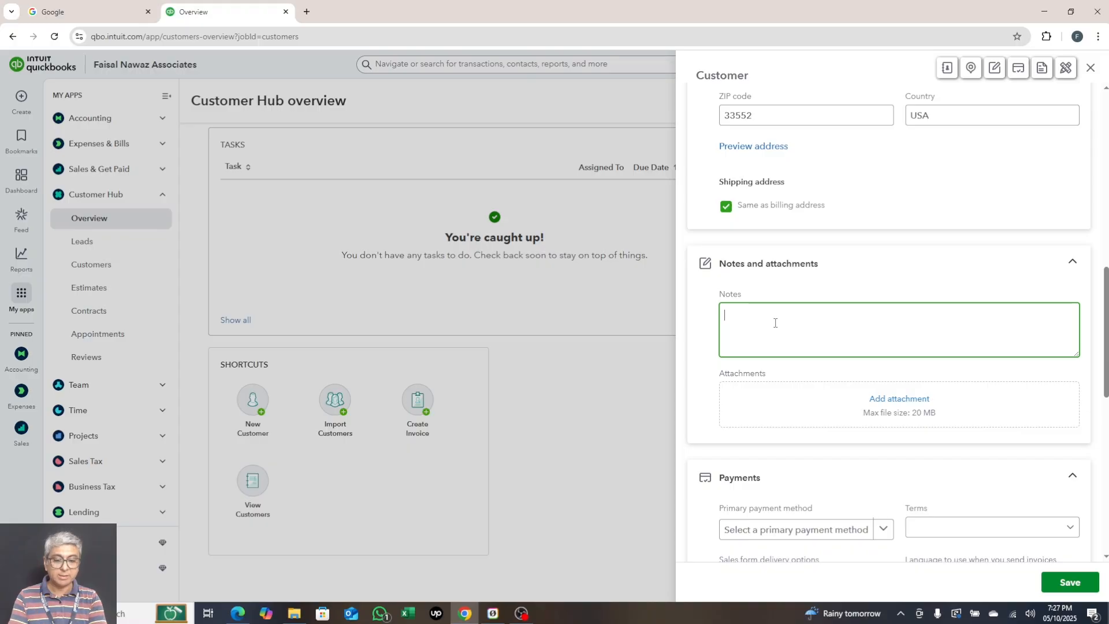
{"action": "type", "text": "For"}
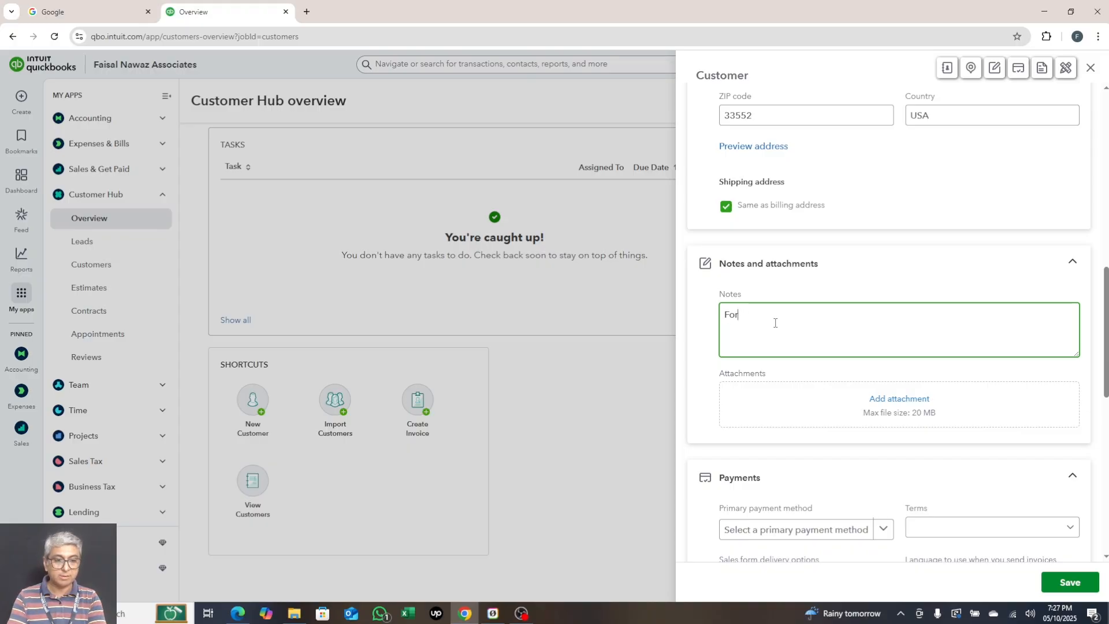
{"action": "type", "text": " sale of Games"}
{"action": "key", "text": "Tab"}
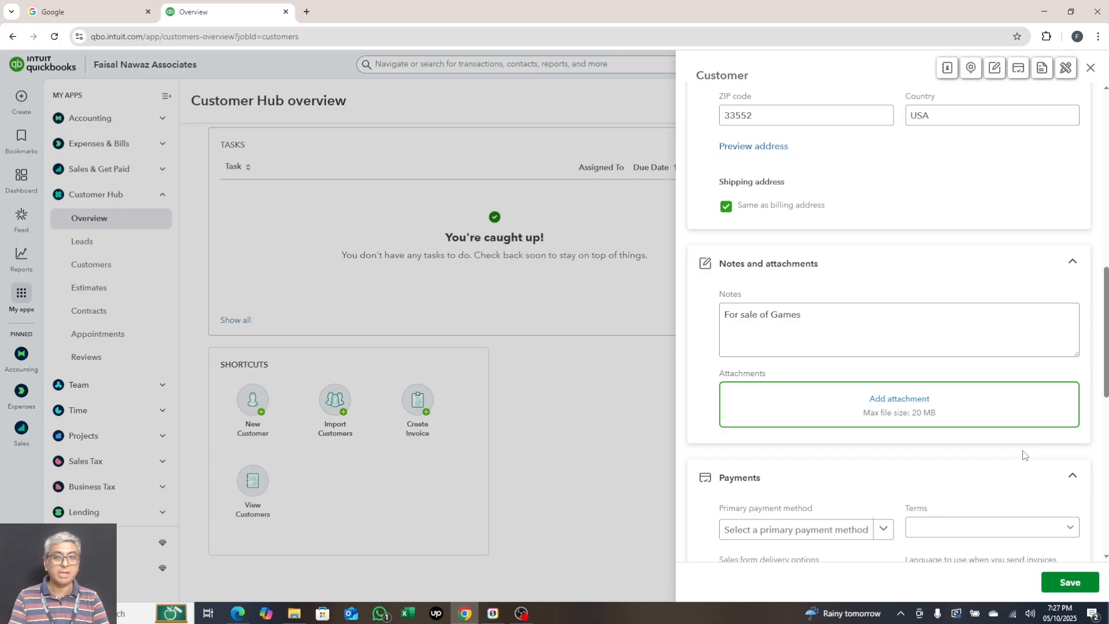
{"action": "scroll", "coordinate": [808, 298], "scroll_direction": "down", "scroll_amount": 4}
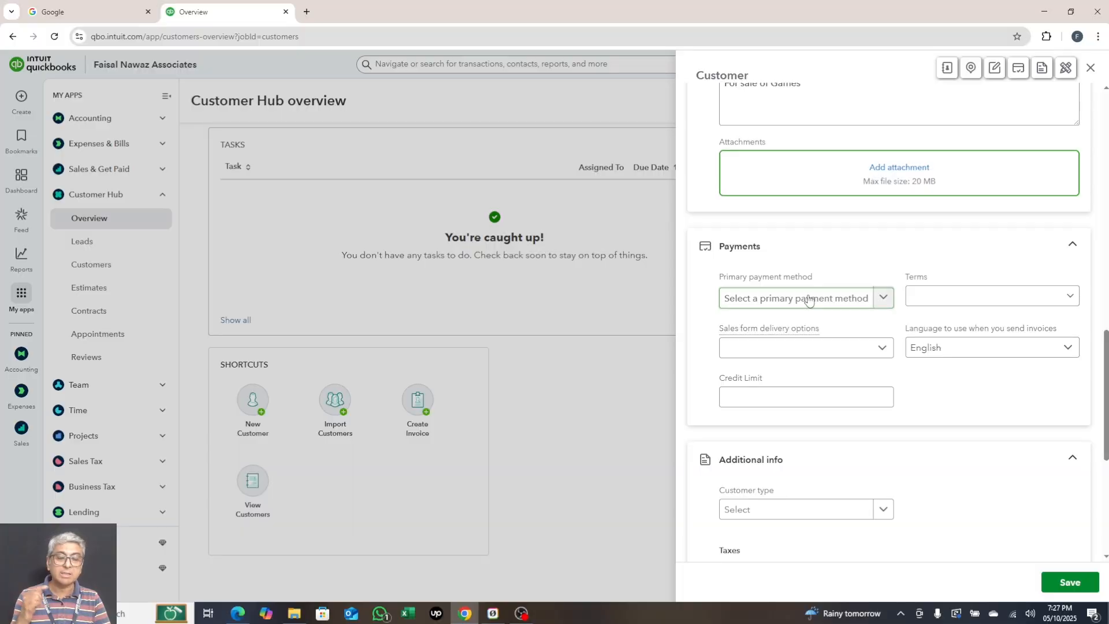
- Pick Cash as primary payment method and Net 60 terms, and enter 1000 as credit limit
{"action": "left_click", "coordinate": [808, 299]}
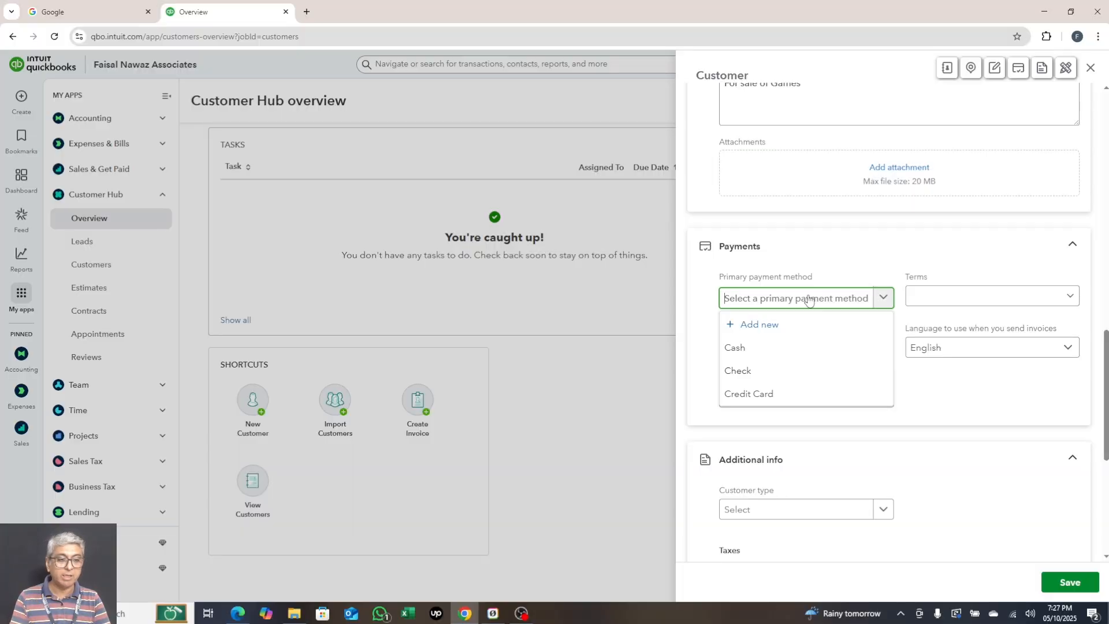
{"action": "left_click", "coordinate": [755, 351]}
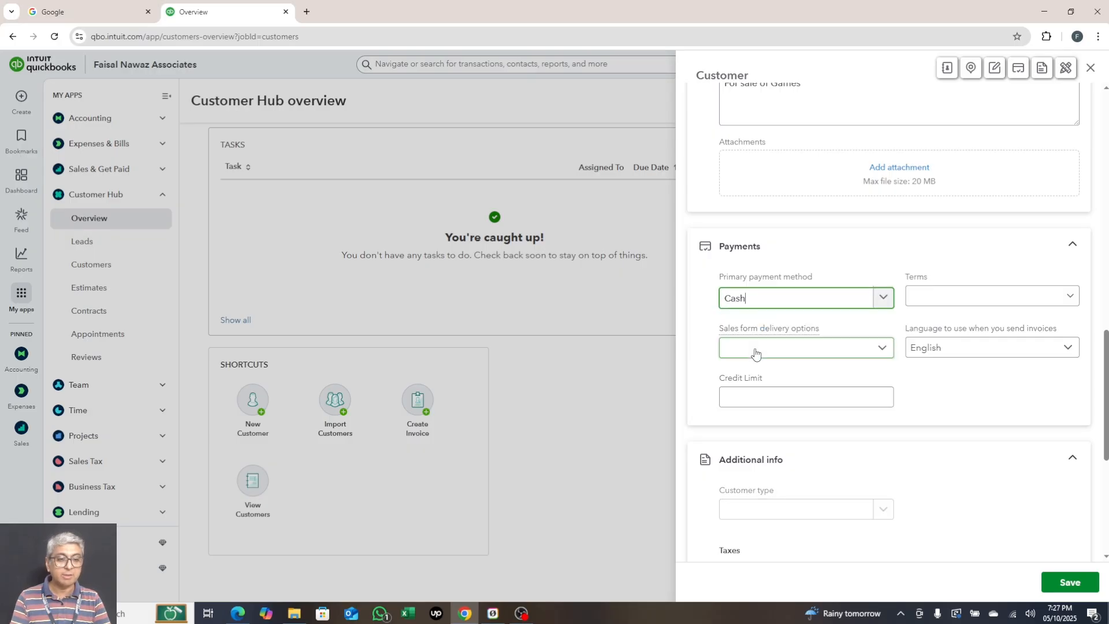
{"action": "left_click", "coordinate": [961, 300]}
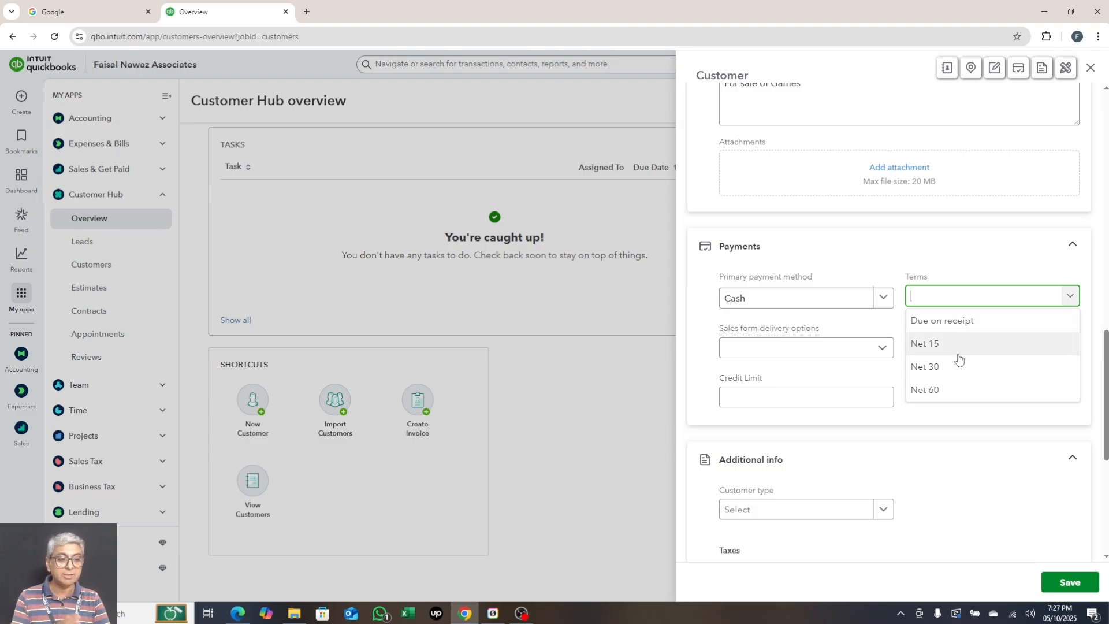
{"action": "left_click", "coordinate": [958, 387]}
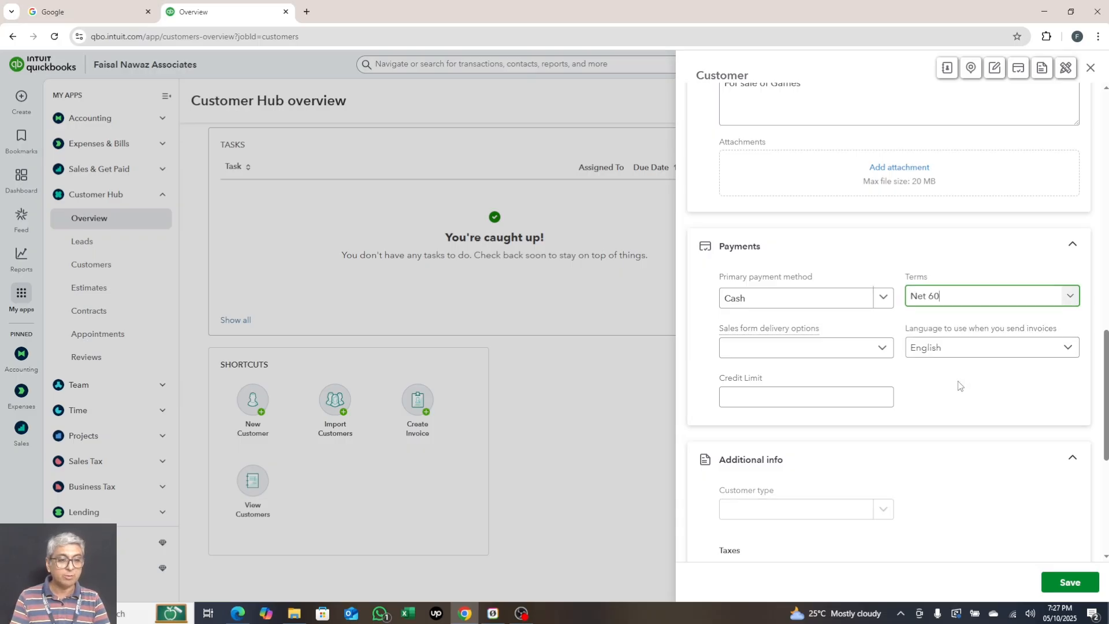
{"action": "left_click", "coordinate": [791, 391]}
{"action": "type", "text": "1000"}
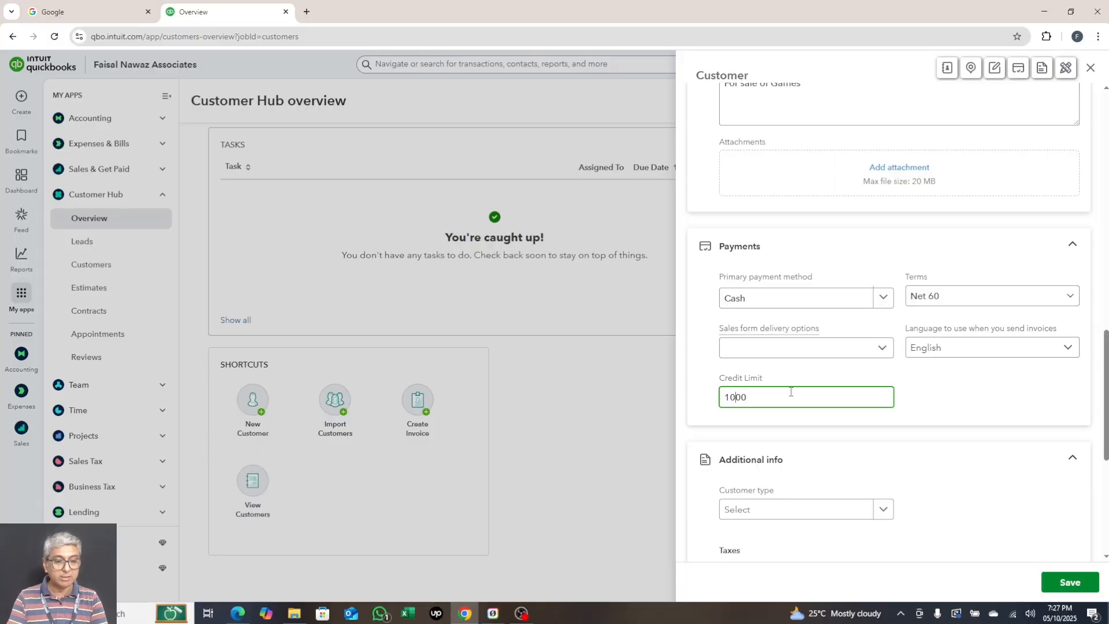
{"action": "type", "text": ","}
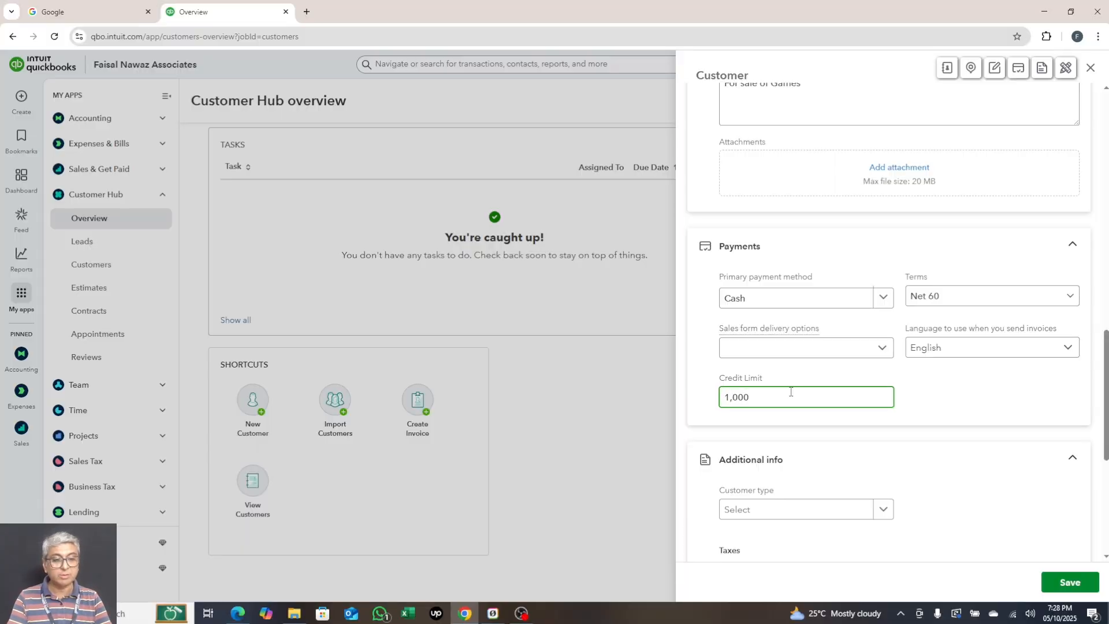
{"action": "scroll", "coordinate": [790, 393], "scroll_direction": "down", "scroll_amount": 4}
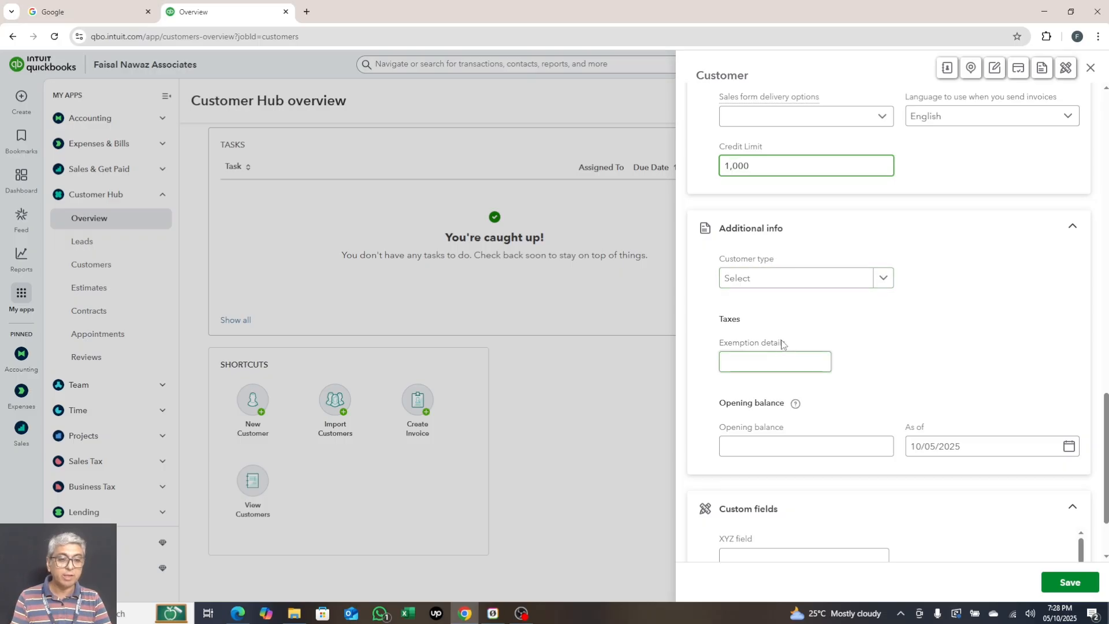
- Commit the credit limit, keep the opening balance at 0.00, and start a custom field
{"action": "left_click", "coordinate": [755, 362]}
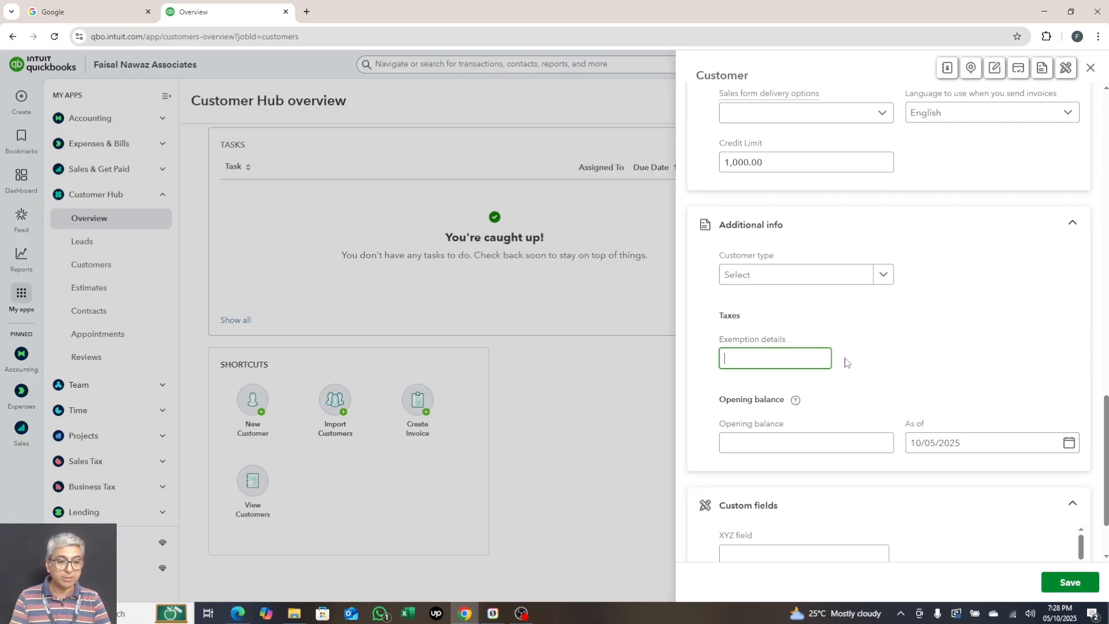
{"action": "scroll", "coordinate": [847, 362], "scroll_direction": "down", "scroll_amount": 2}
{"action": "left_click", "coordinate": [759, 343]}
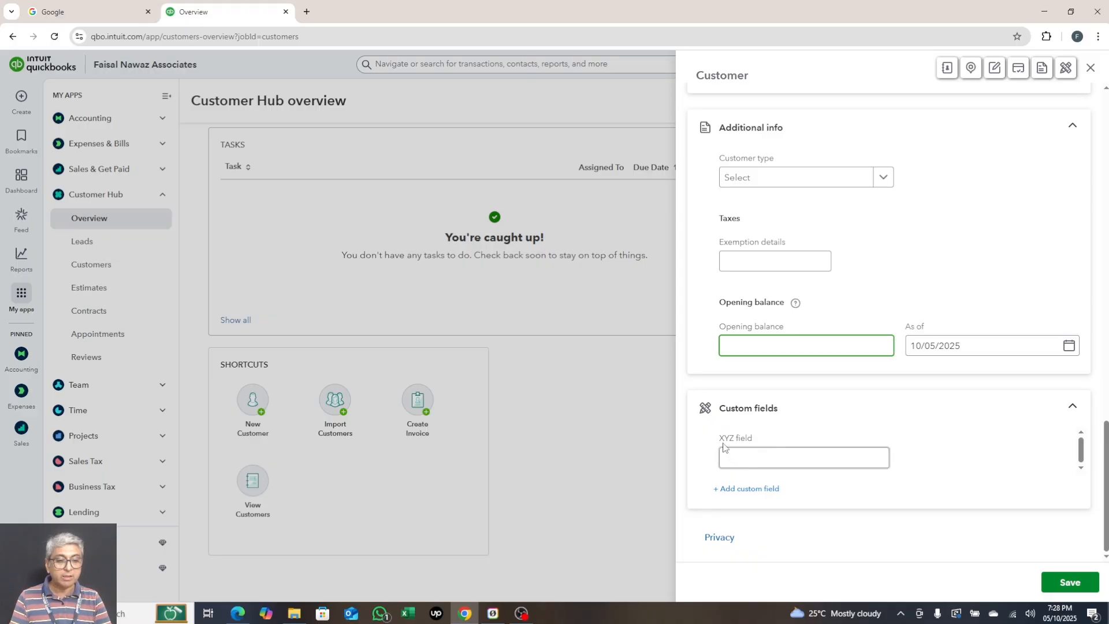
{"action": "left_click", "coordinate": [755, 491]}
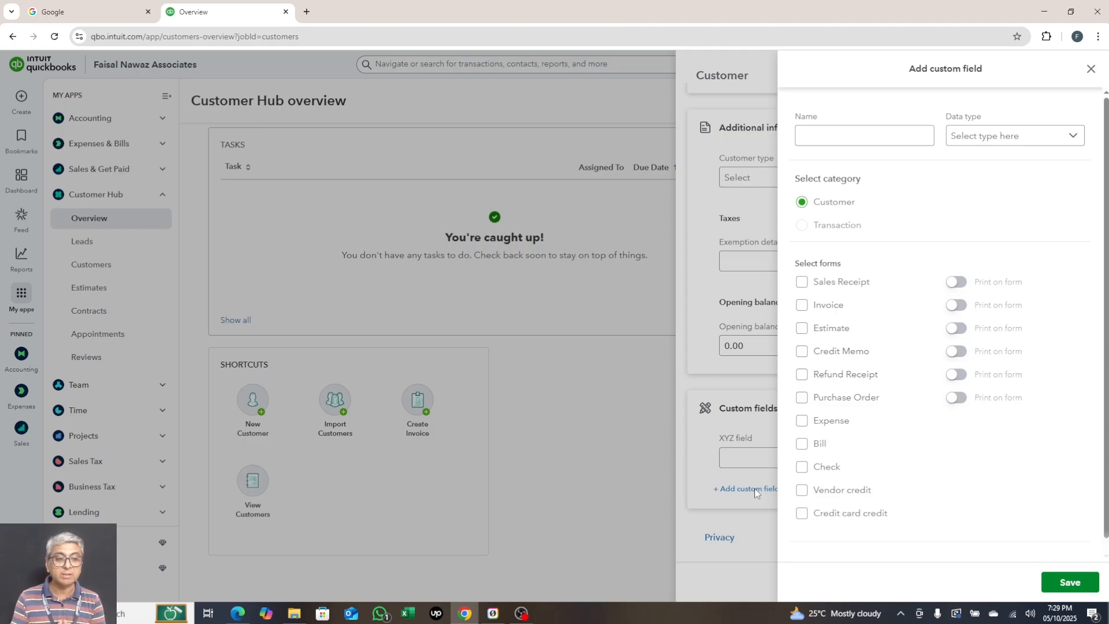
- Save a custom field 'Test field' of type Text and number, used and printed on invoices
{"action": "left_click", "coordinate": [831, 135]}
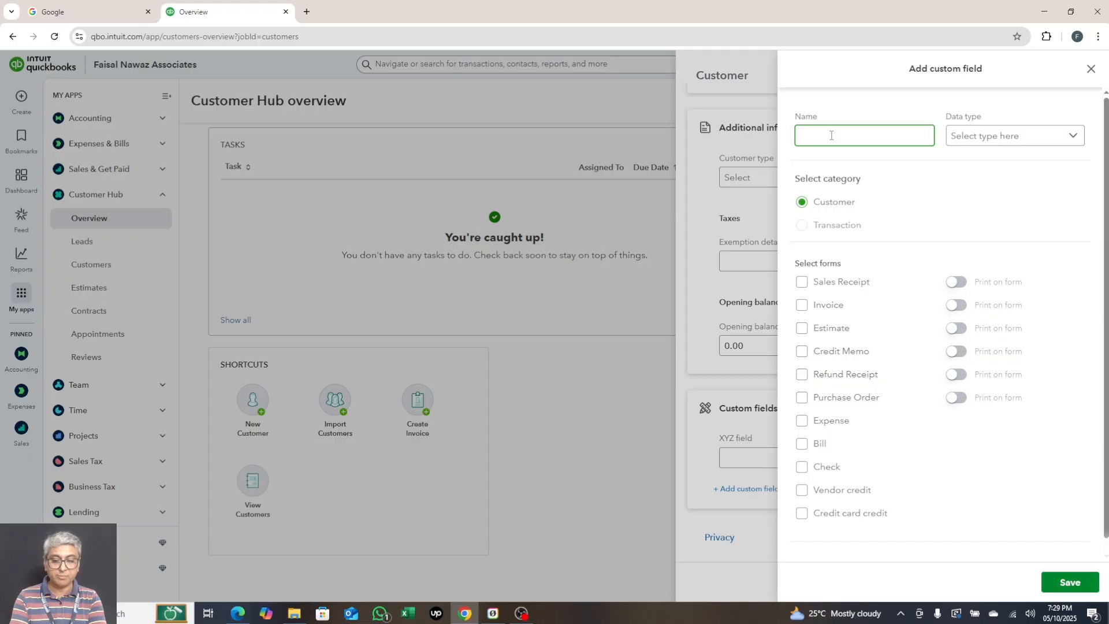
{"action": "type", "text": "Test field"}
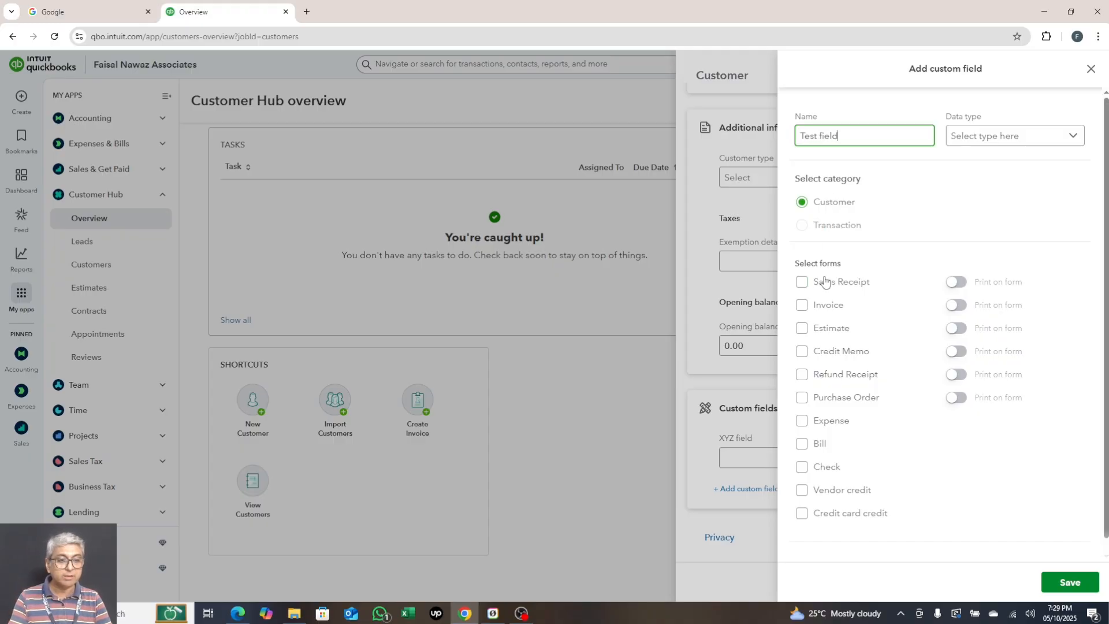
{"action": "left_click", "coordinate": [802, 306]}
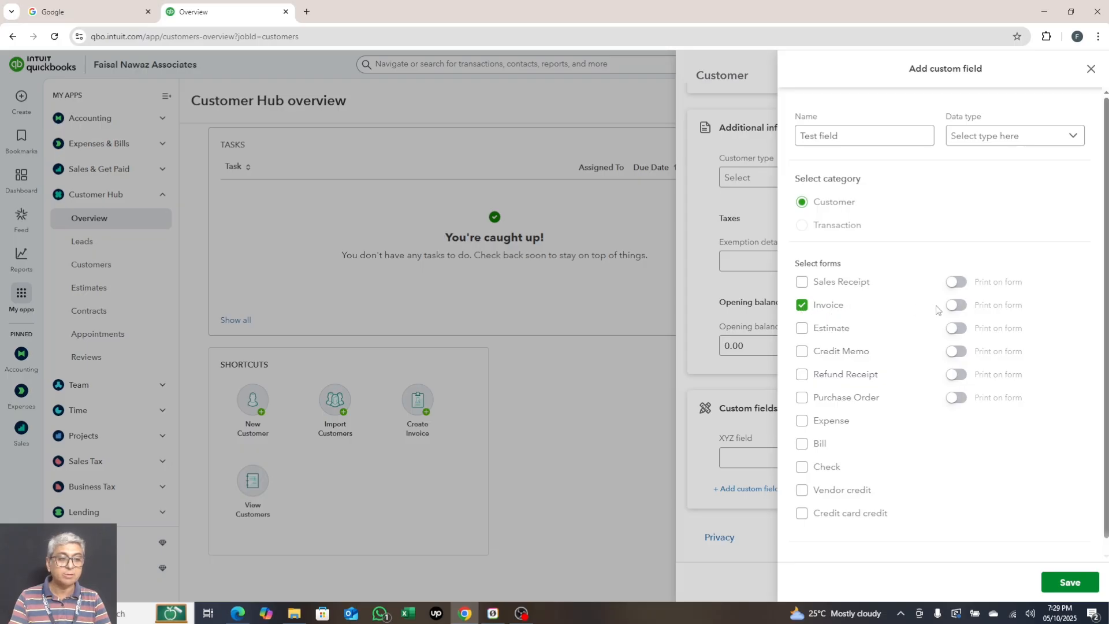
{"action": "left_click", "coordinate": [957, 306]}
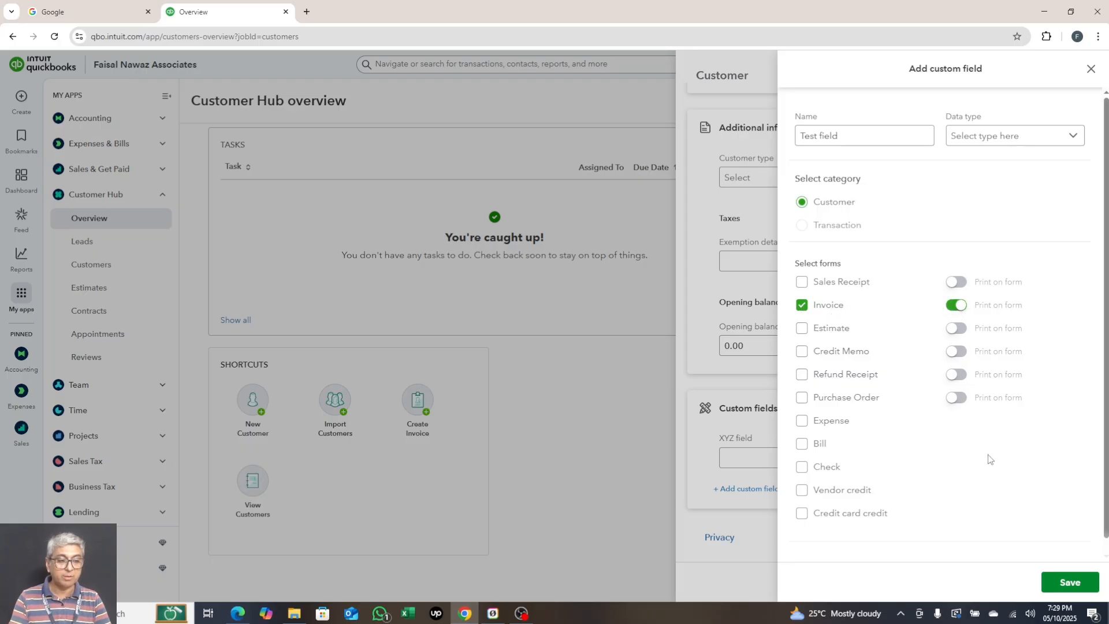
{"action": "left_click", "coordinate": [1068, 582]}
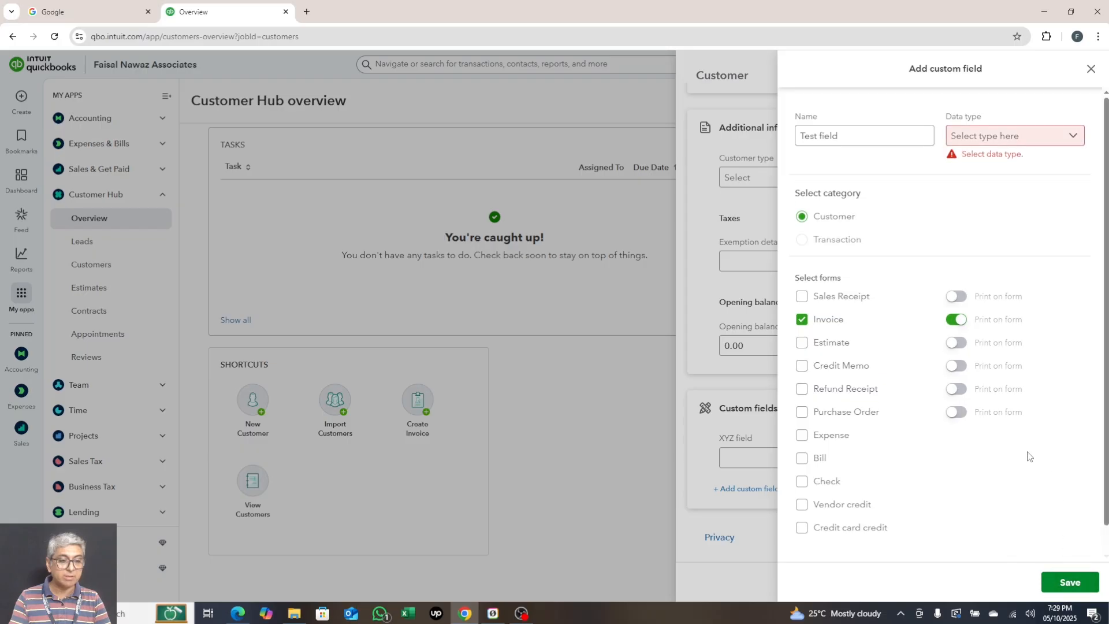
{"action": "left_click", "coordinate": [1000, 138]}
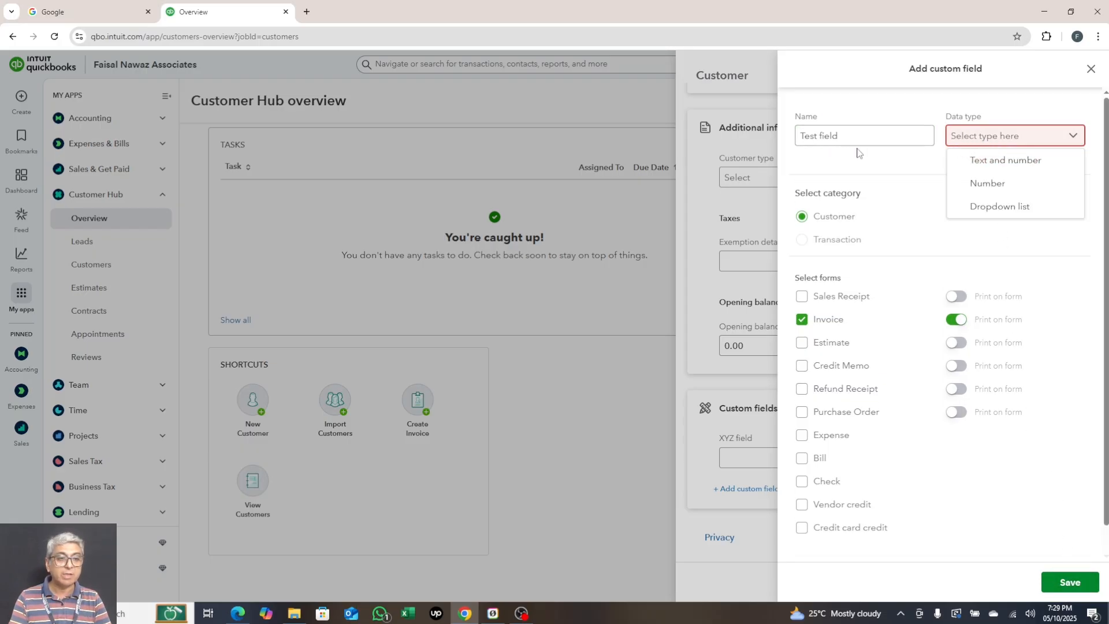
{"action": "left_click", "coordinate": [1023, 171]}
{"action": "left_click", "coordinate": [1064, 583]}
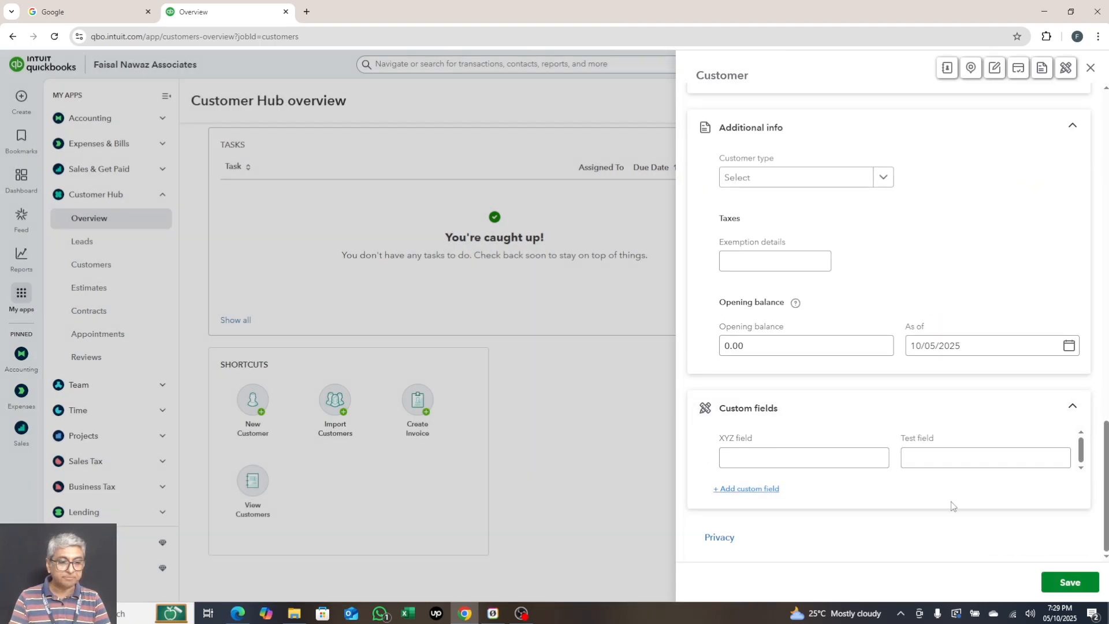
- Review every field of the Onyx Games LLC customer form and save the record
{"action": "scroll", "coordinate": [951, 502], "scroll_direction": "up", "scroll_amount": 15}
{"action": "scroll", "coordinate": [950, 502], "scroll_direction": "up", "scroll_amount": 4}
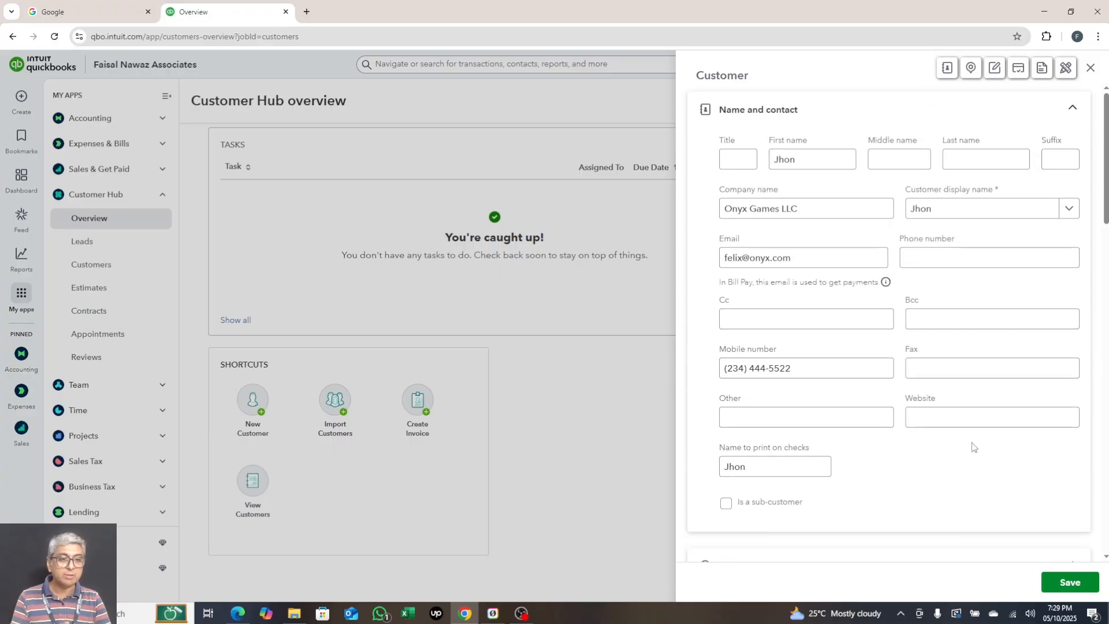
{"action": "scroll", "coordinate": [972, 446], "scroll_direction": "down", "scroll_amount": 9}
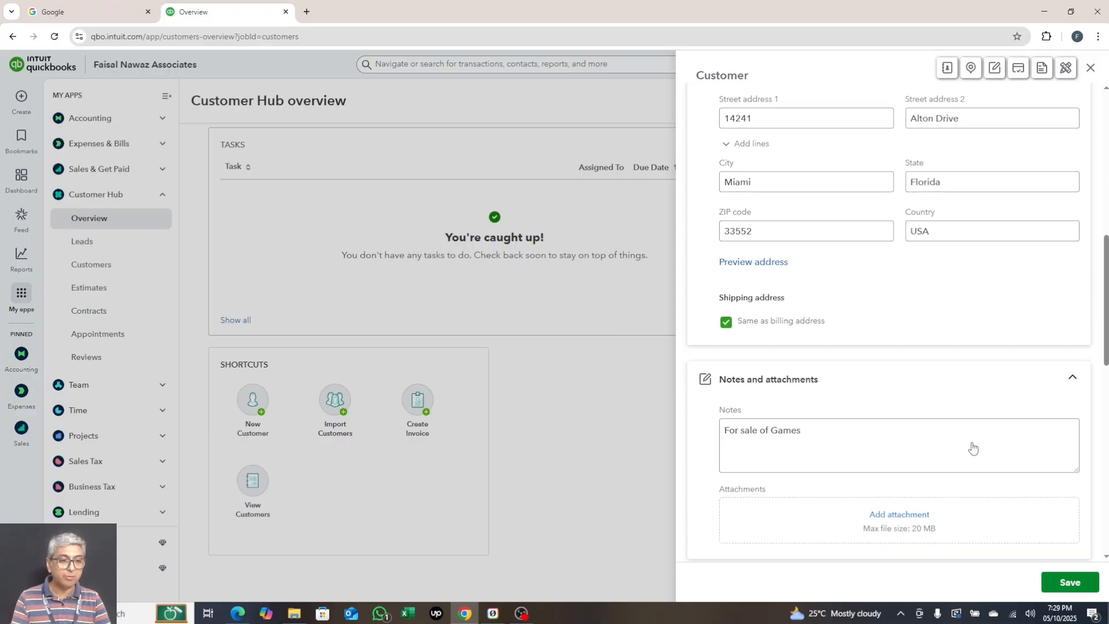
{"action": "scroll", "coordinate": [973, 445], "scroll_direction": "down", "scroll_amount": 10}
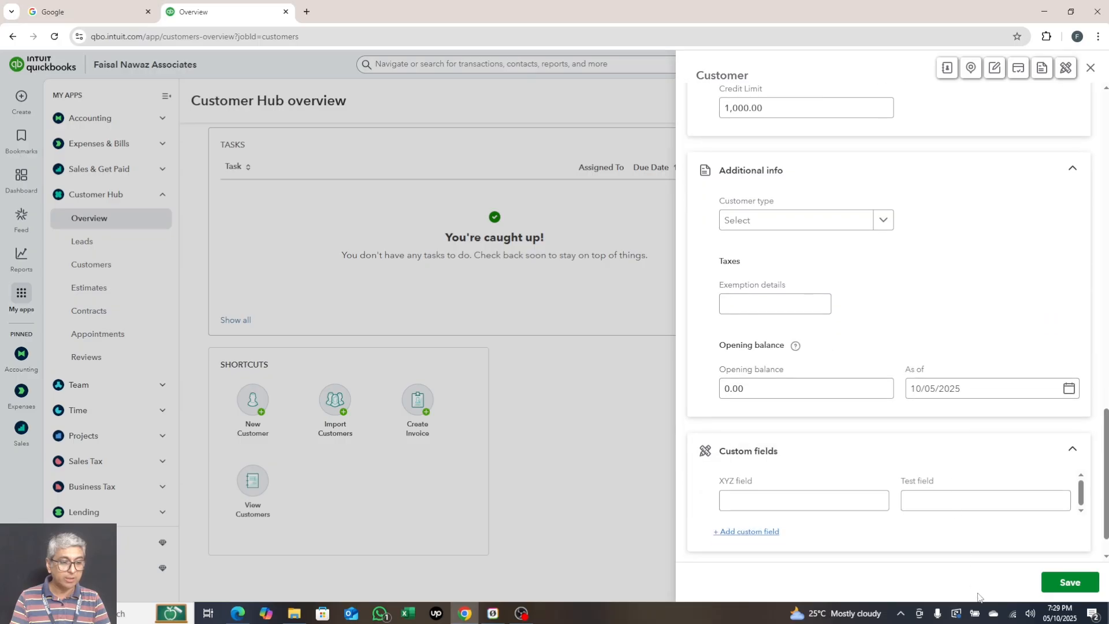
{"action": "left_click", "coordinate": [1060, 583]}
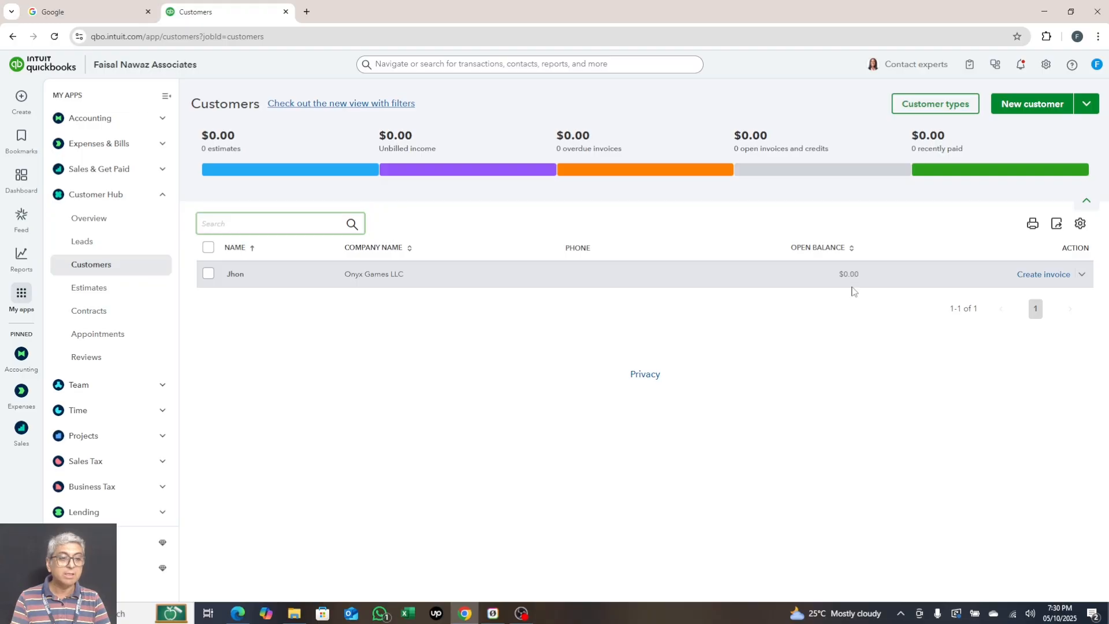
- Begin a new customer from the Customers list showing Onyx Games LLC at $0.00
{"action": "left_click", "coordinate": [1037, 116]}
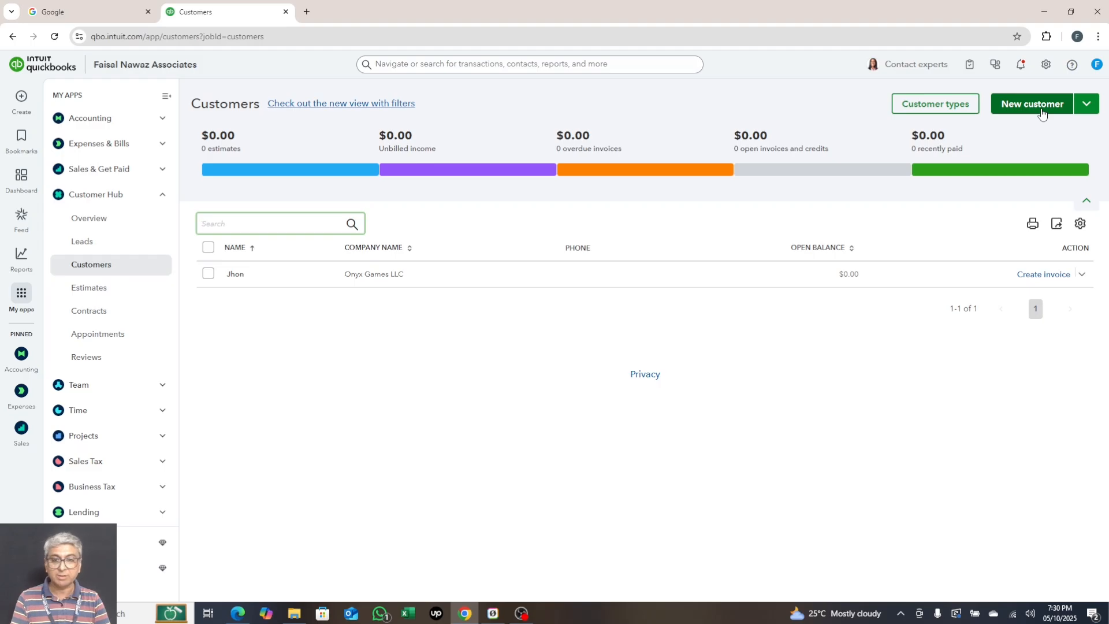